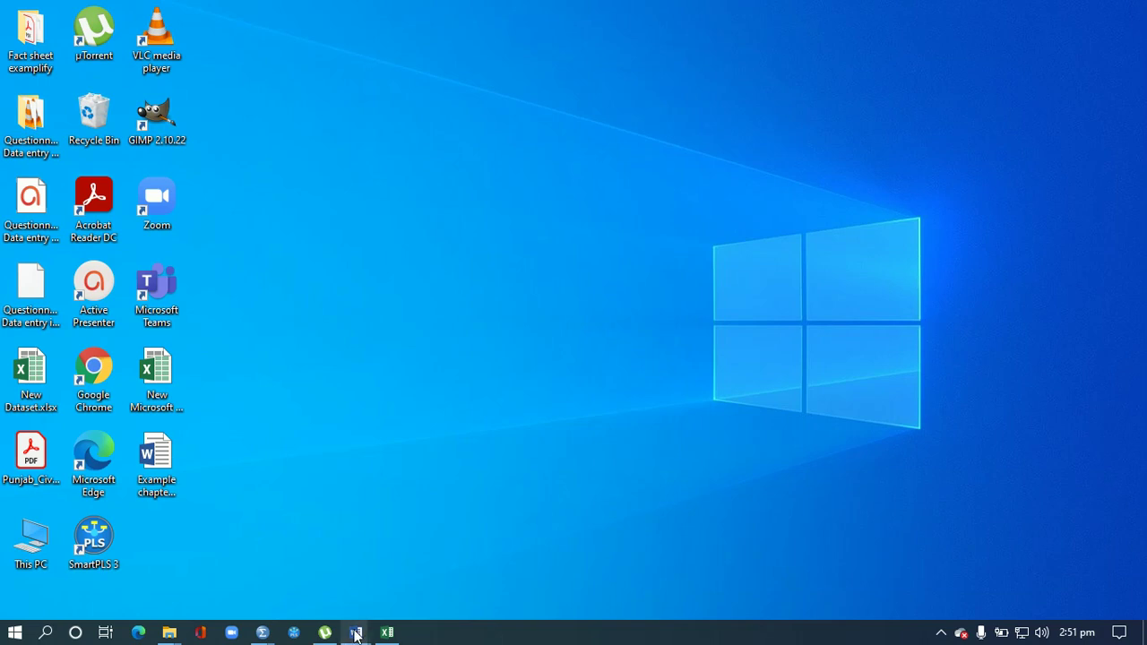
Switch to the questionnaire document in Word and enlarge the page view to 140%
mouse_move(356, 634)
left_click(390, 588)
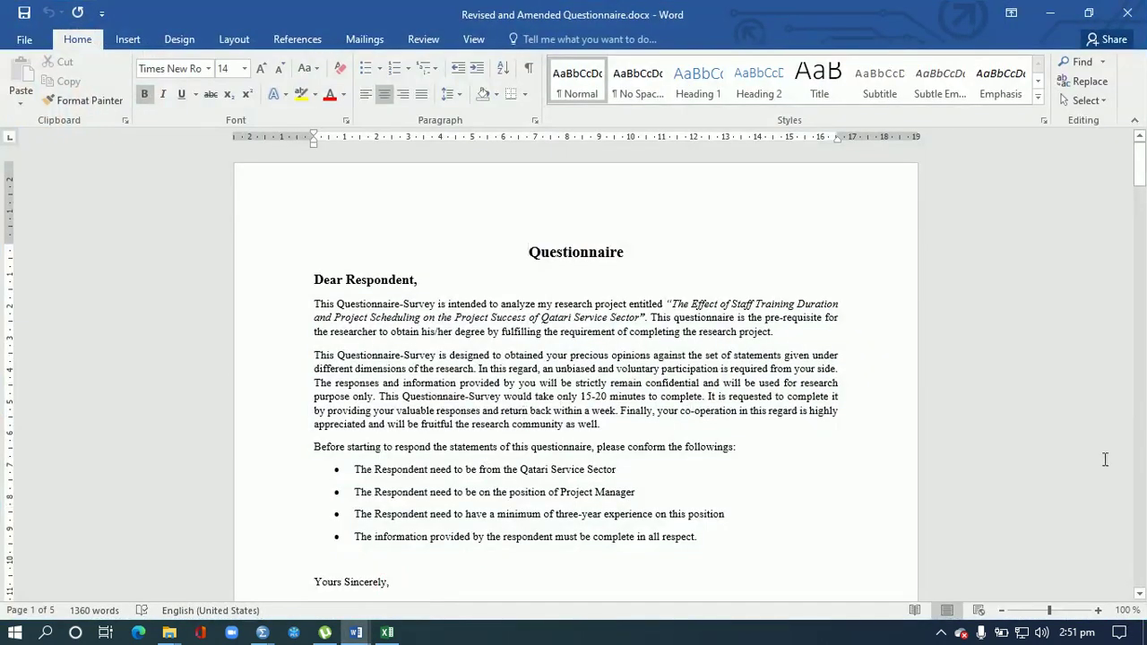
left_click(1098, 610)
left_click(1098, 610)
left_click(1098, 611)
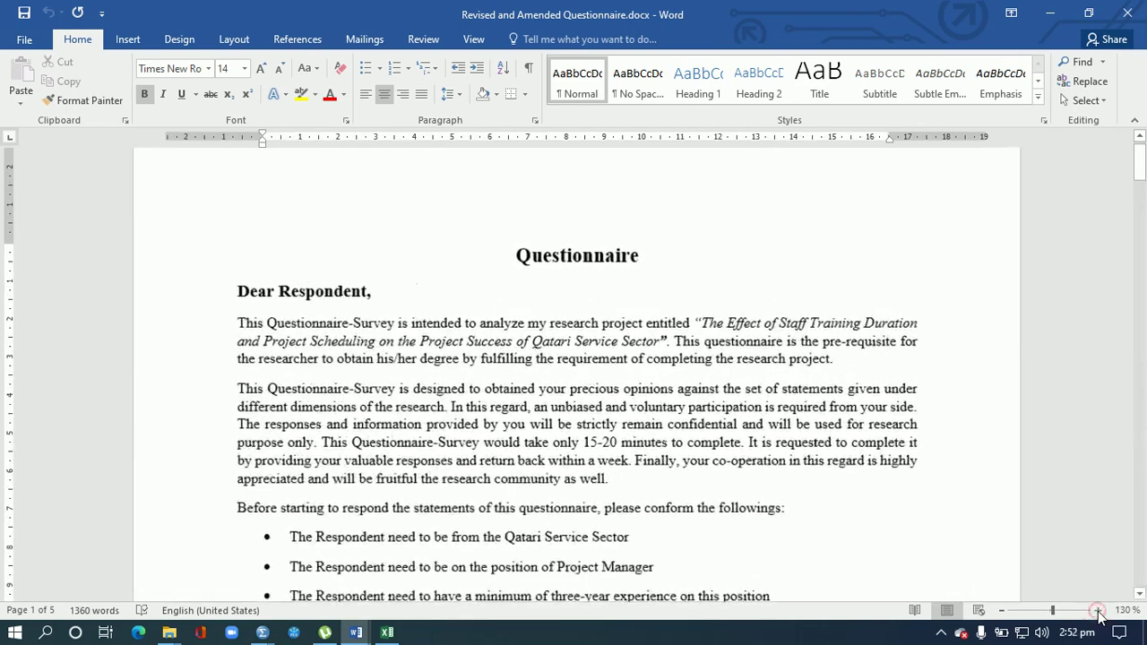
left_click(1098, 611)
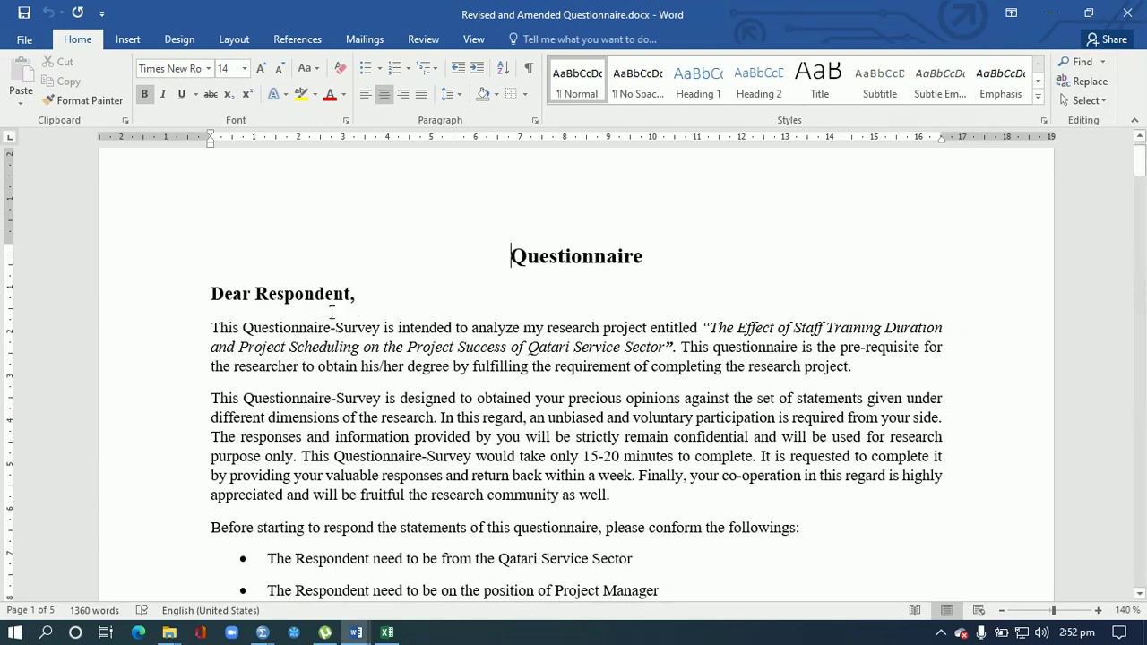
Examine the questionnaire's two introductory paragraphs, covering research title, purpose, voluntary participation, confidentiality, completion time and return deadline
left_click_drag(213, 327, 680, 354)
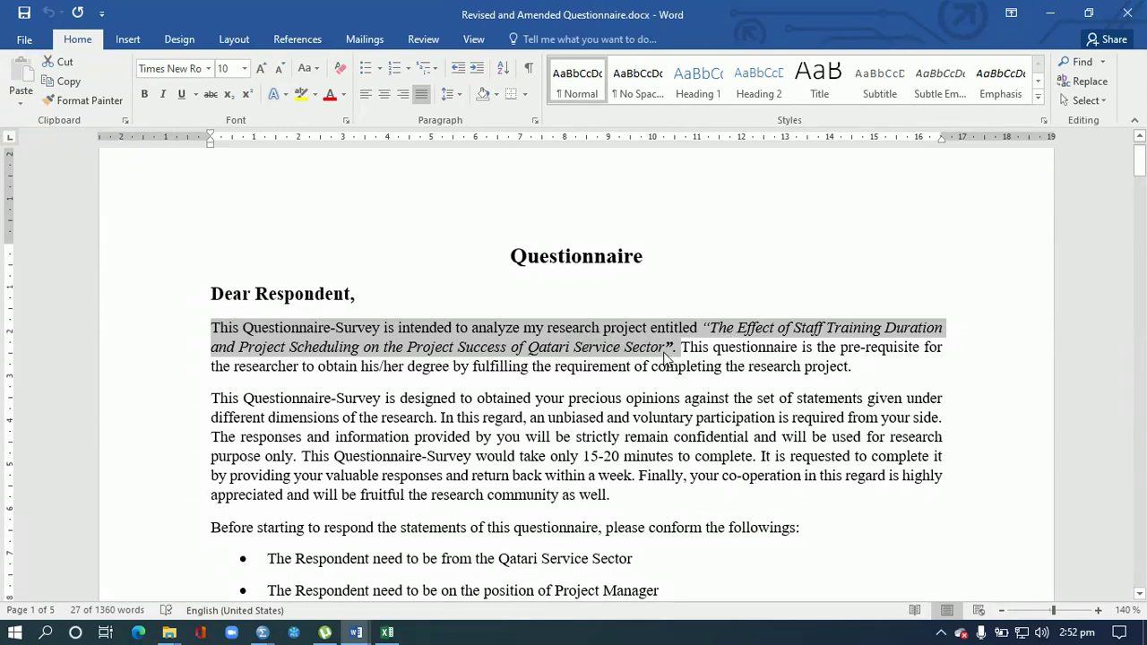
left_click_drag(684, 349, 829, 365)
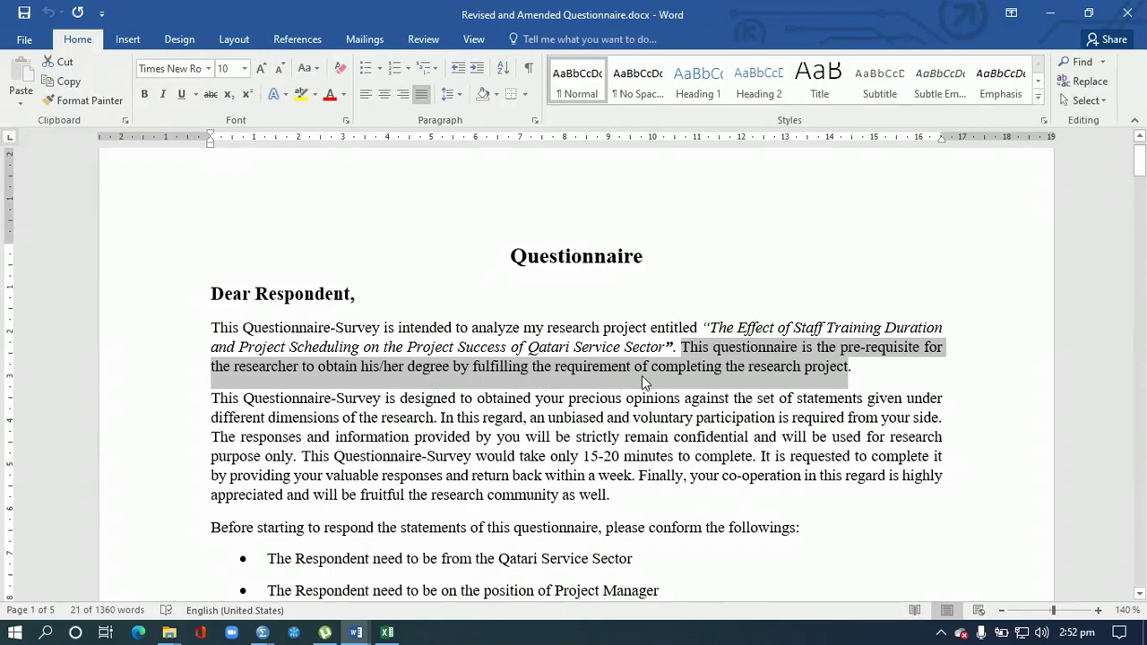
left_click(378, 398)
left_click_drag(213, 398, 439, 419)
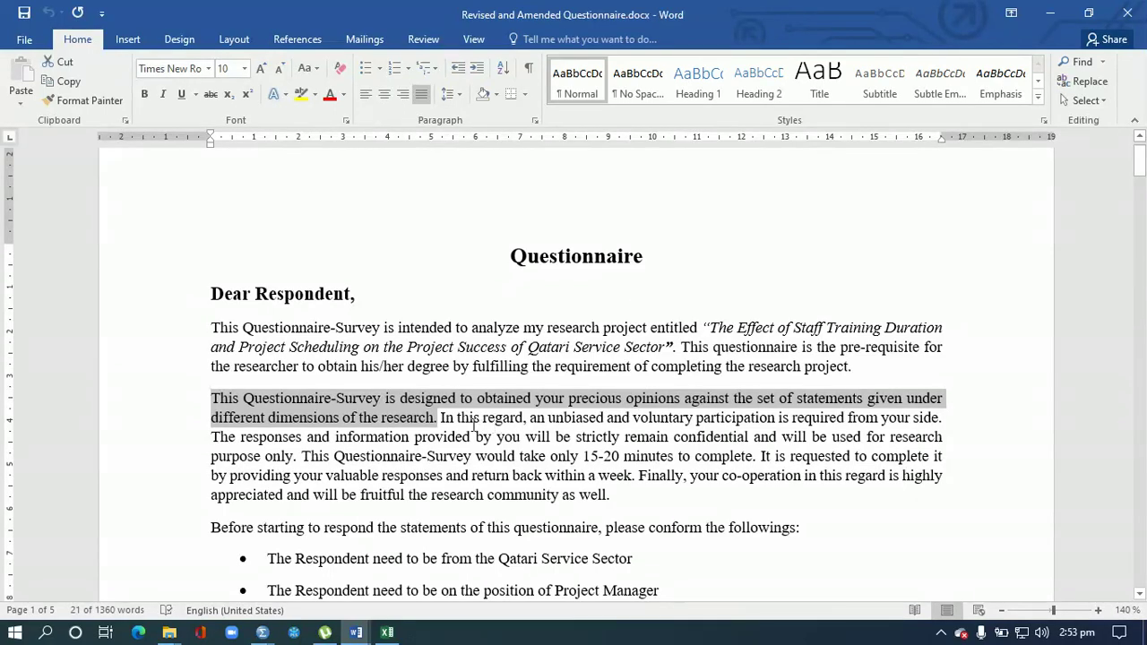
left_click_drag(440, 419, 572, 421)
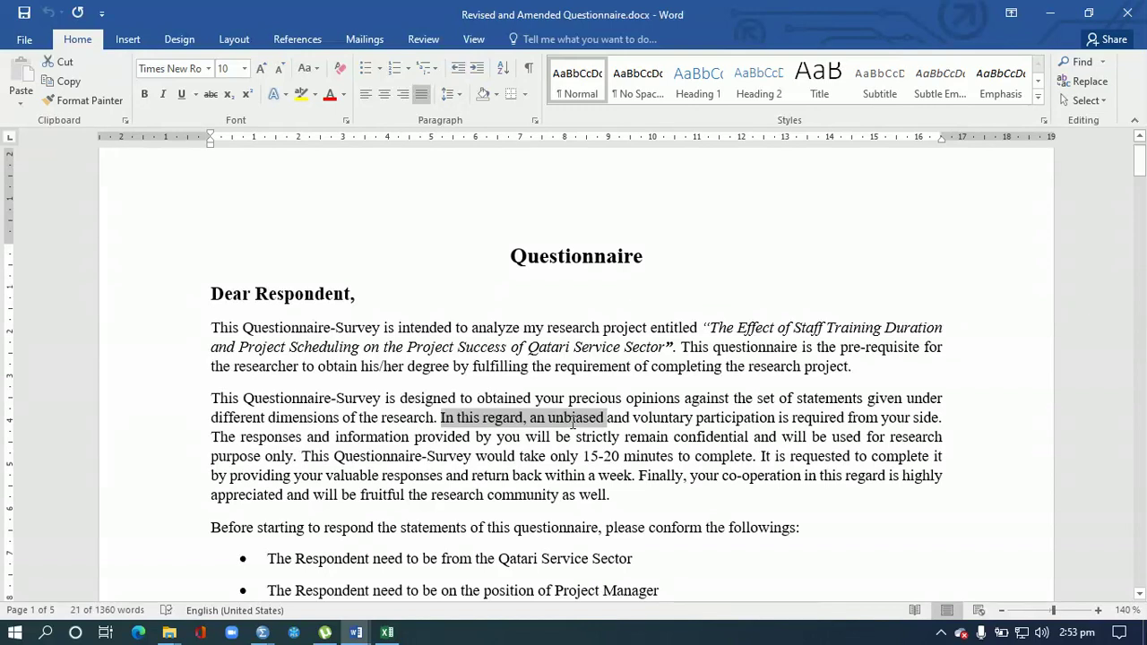
left_click_drag(573, 423, 733, 422)
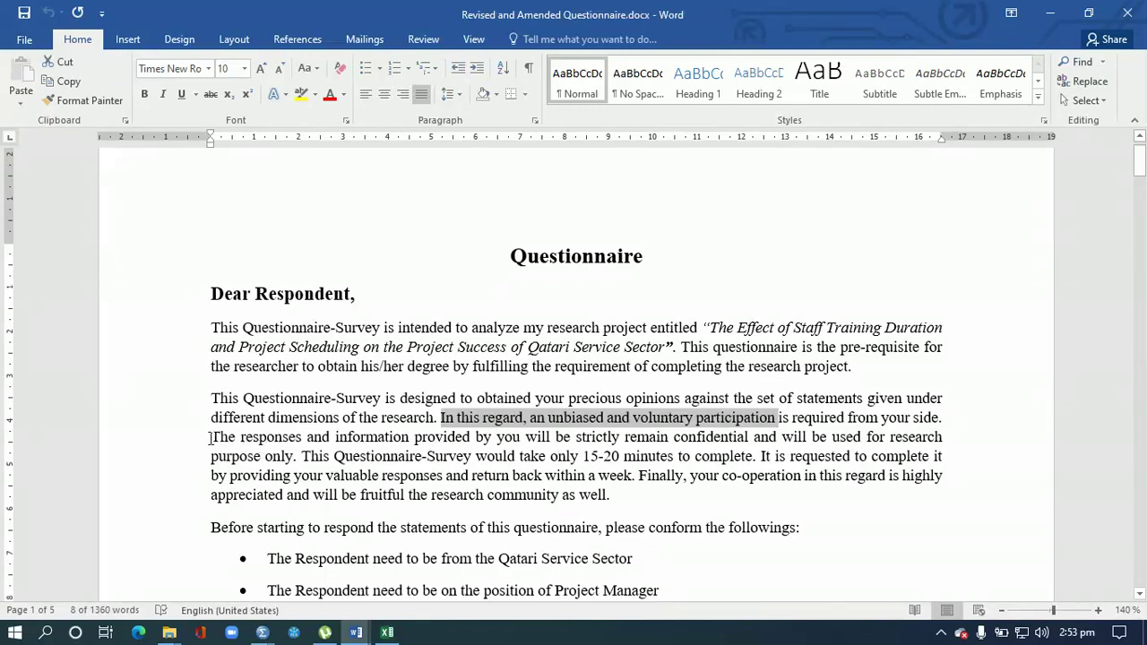
mouse_move(212, 438)
left_mouse_down()
mouse_move(674, 459)
mouse_move(403, 476)
mouse_move(299, 457)
left_mouse_up()
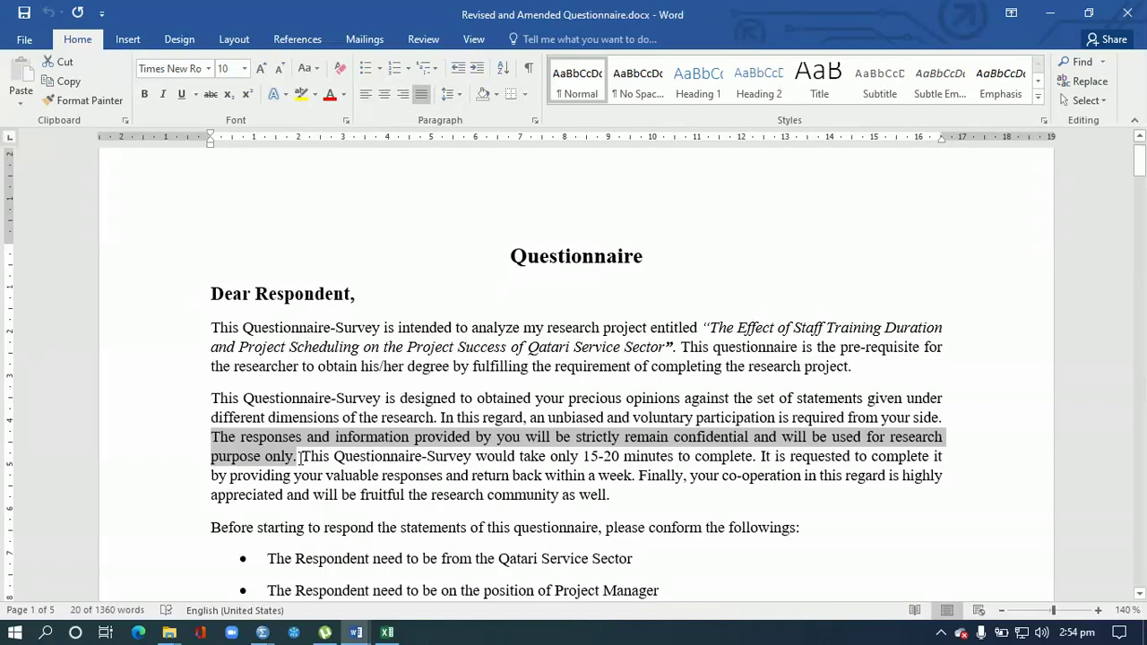
left_click_drag(302, 457, 580, 462)
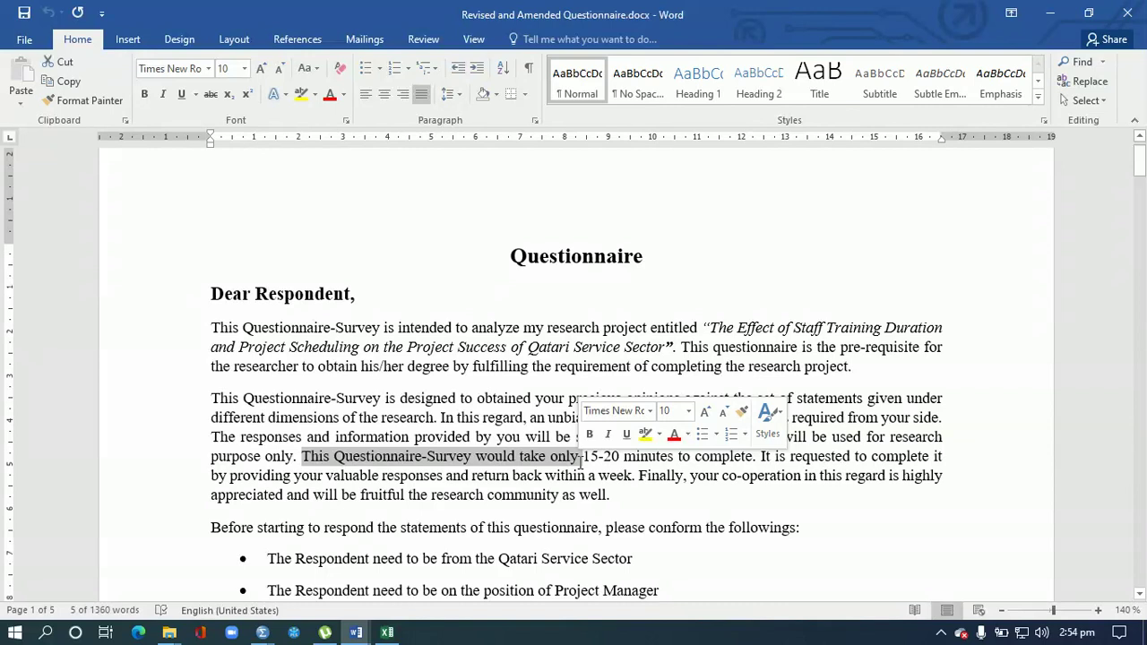
left_click(583, 457)
left_click_drag(583, 458, 711, 456)
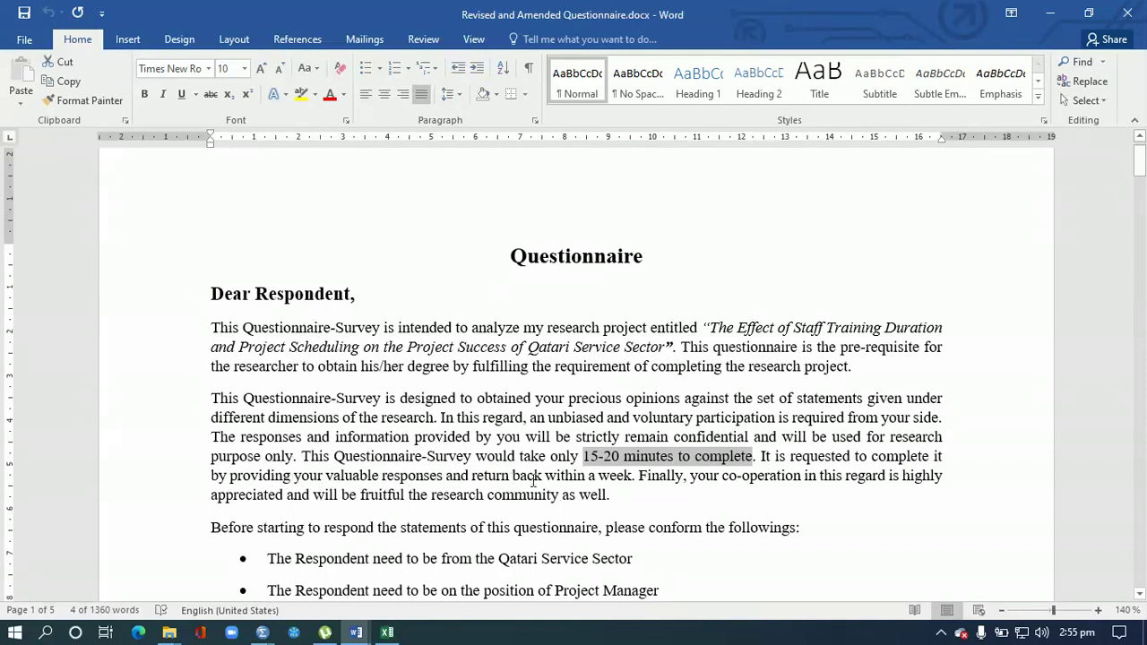
left_click_drag(545, 477, 618, 478)
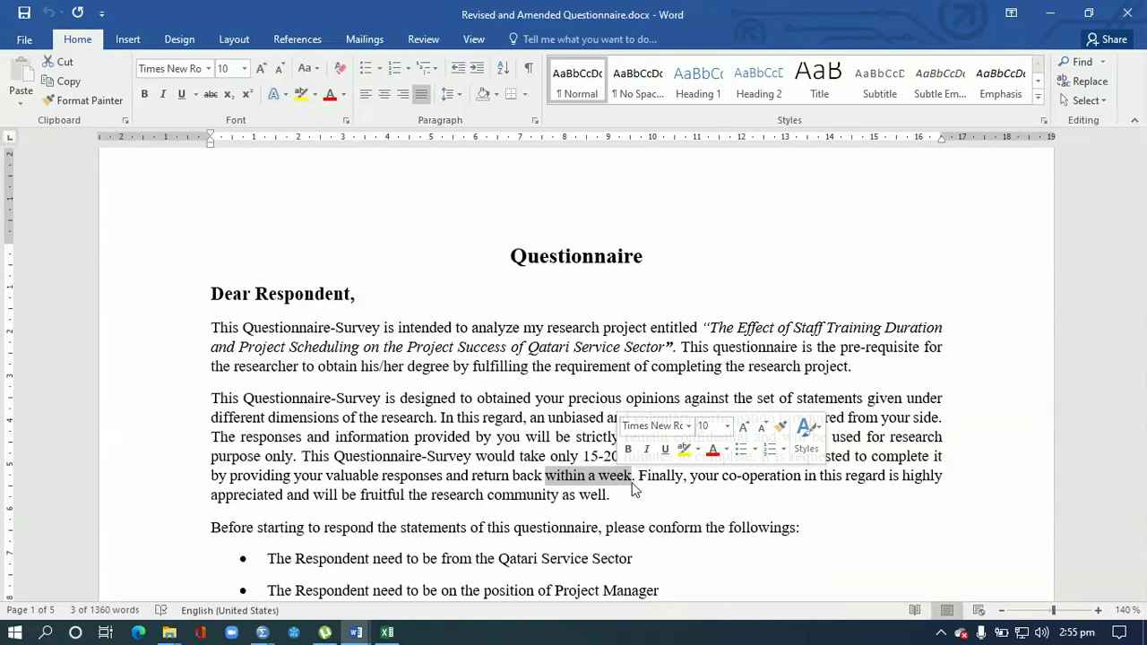
left_click(642, 480)
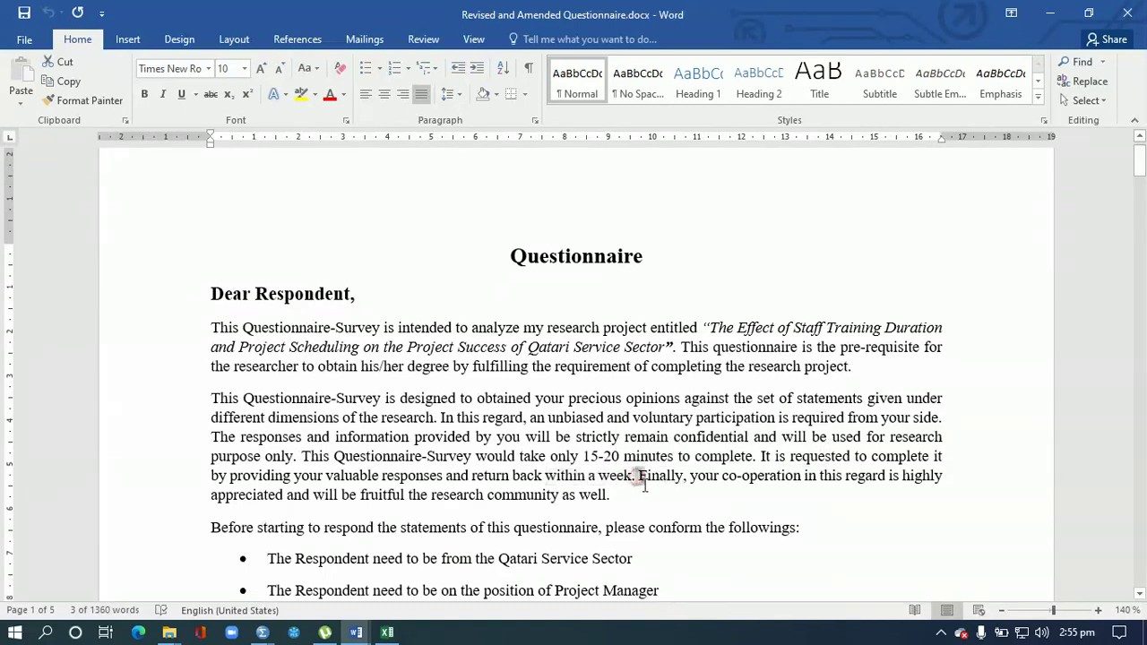
left_click_drag(642, 484, 646, 494)
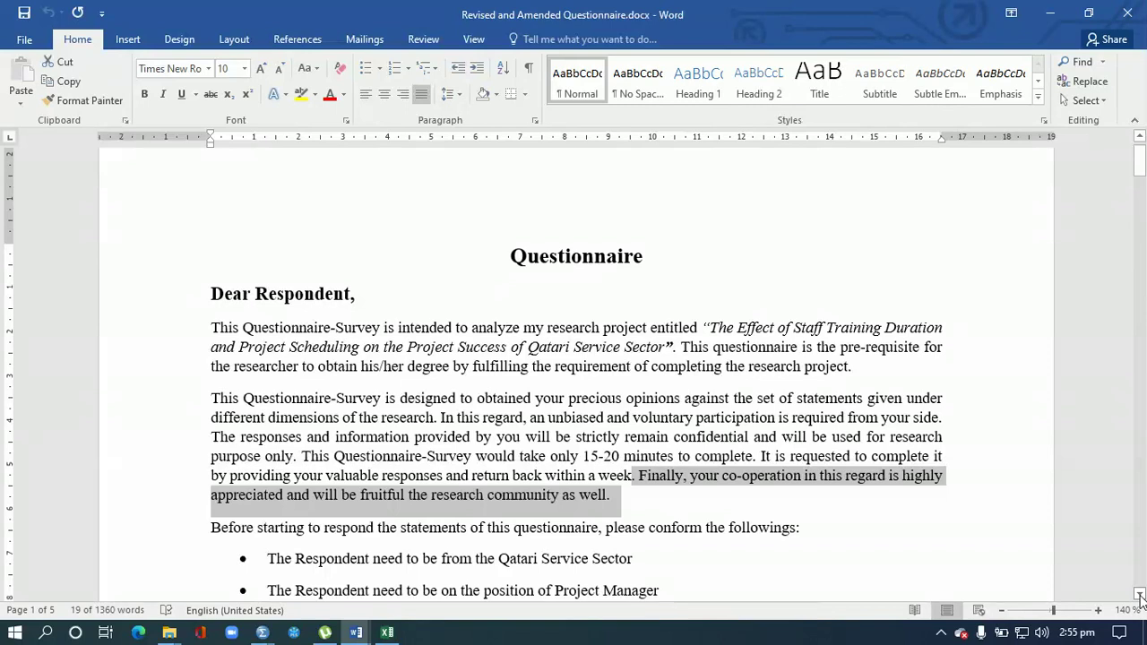
Examine the four bulleted respondent conditions on sector, project manager position, minimum experience and completeness of information
left_click(1141, 596)
left_click(1140, 596)
left_click(1140, 596)
left_click(1140, 596)
left_click(1140, 596)
left_click(1140, 596)
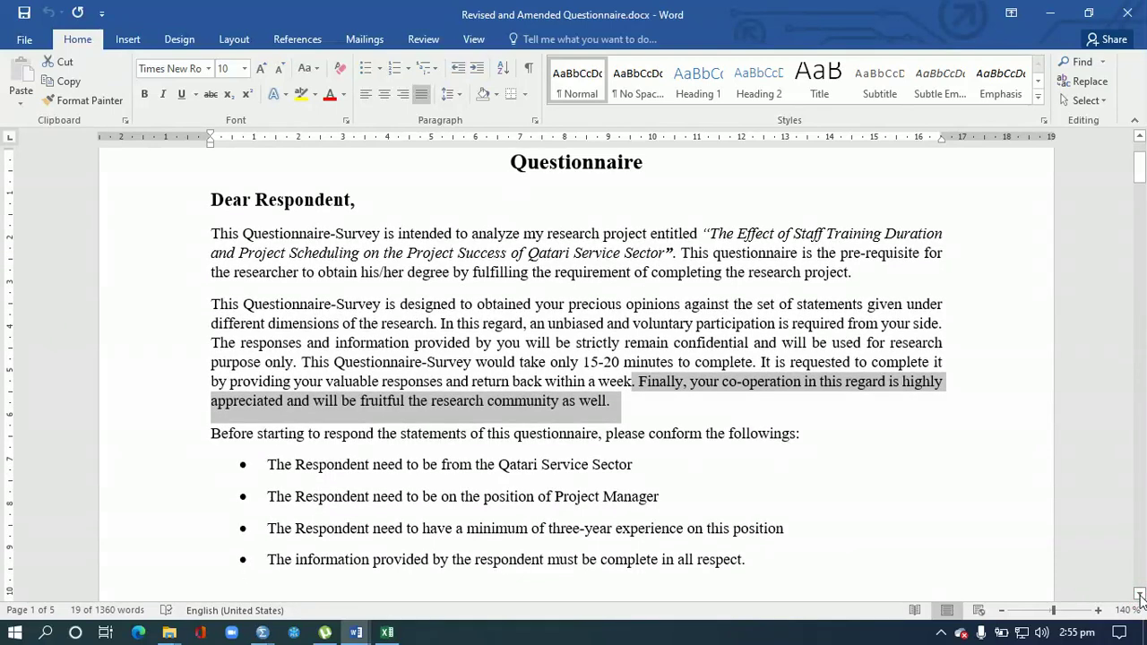
left_click(1140, 596)
left_click(1140, 596)
left_click(1140, 596)
left_click(1140, 596)
left_click(1140, 596)
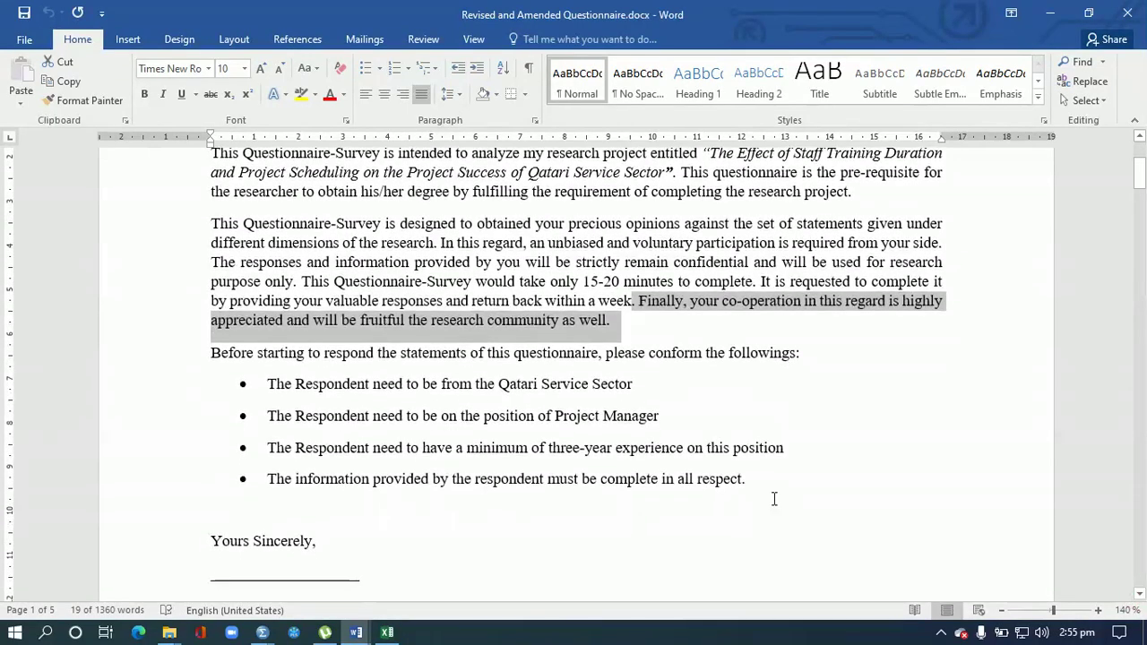
left_click_drag(749, 481, 271, 381)
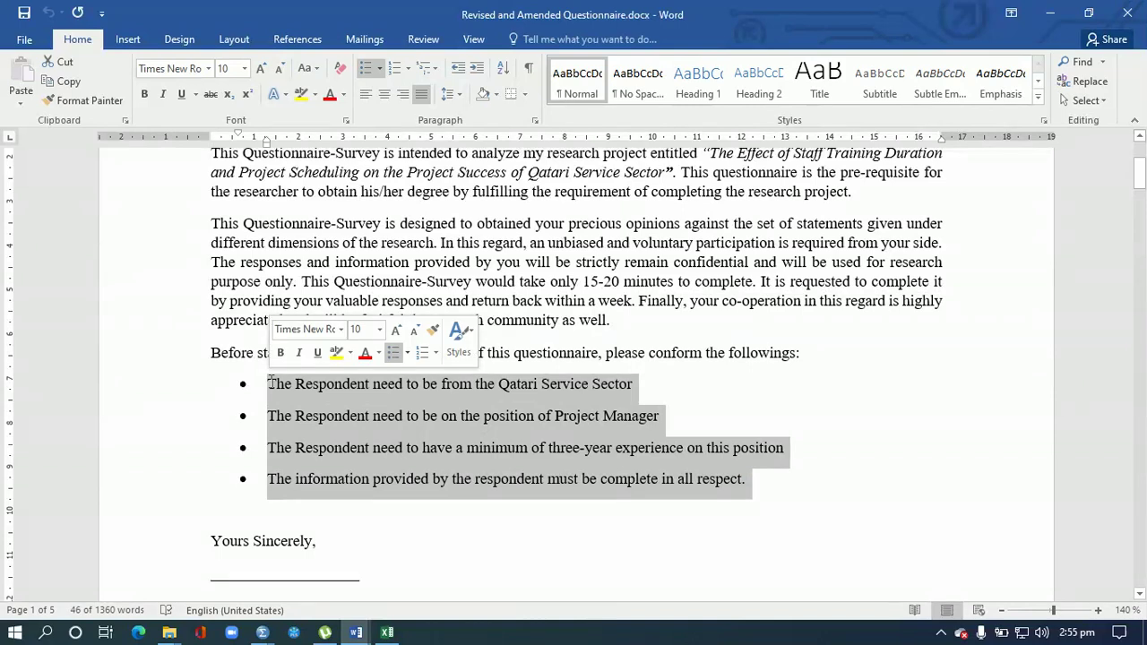
left_click(443, 397)
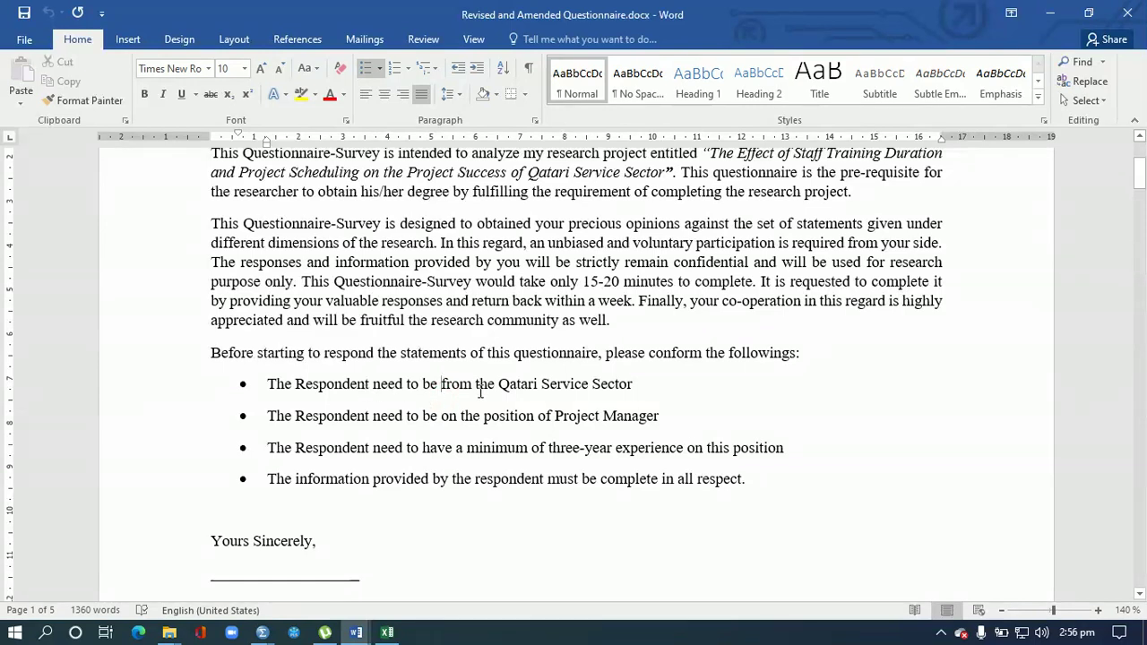
left_click_drag(499, 387, 615, 392)
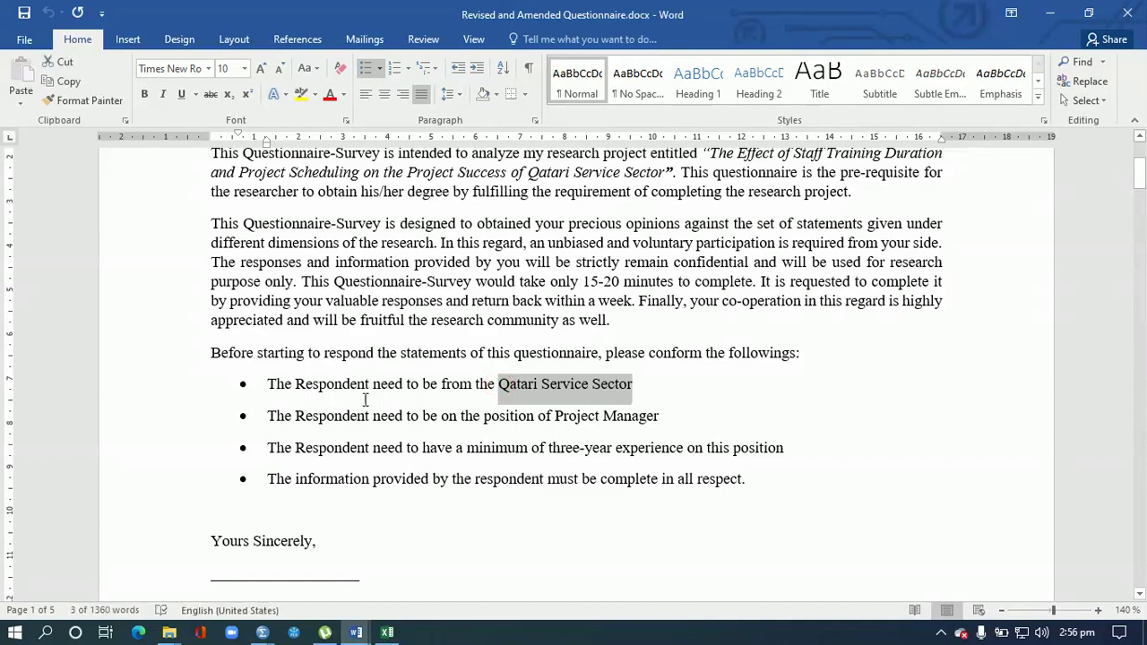
left_click_drag(296, 384, 406, 388)
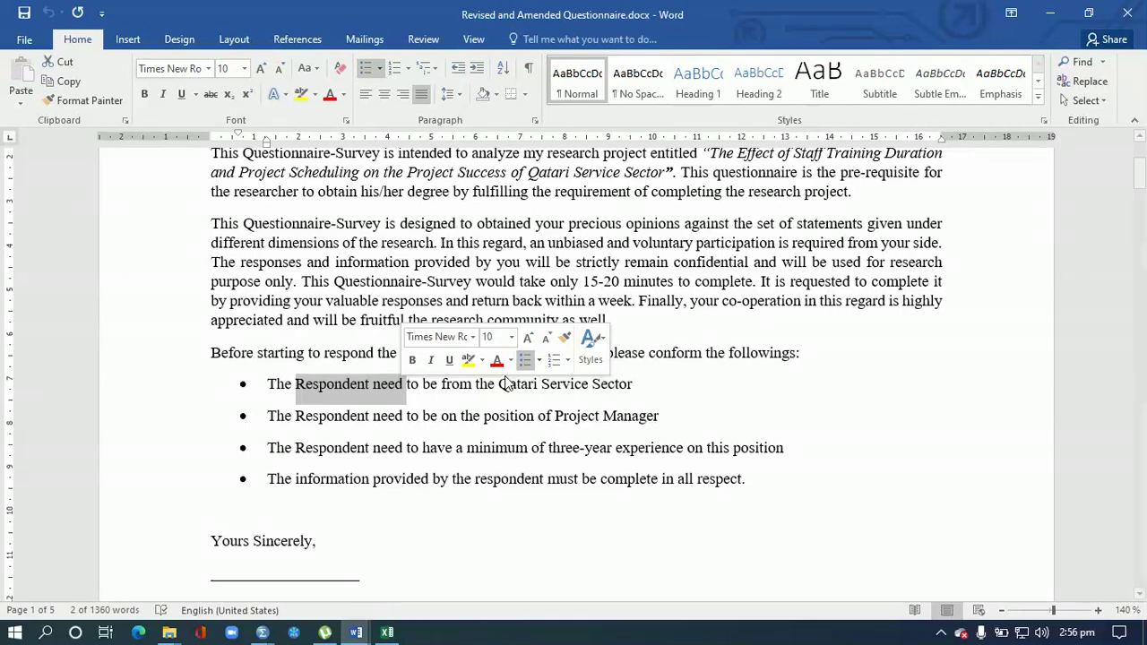
left_click_drag(498, 385, 588, 385)
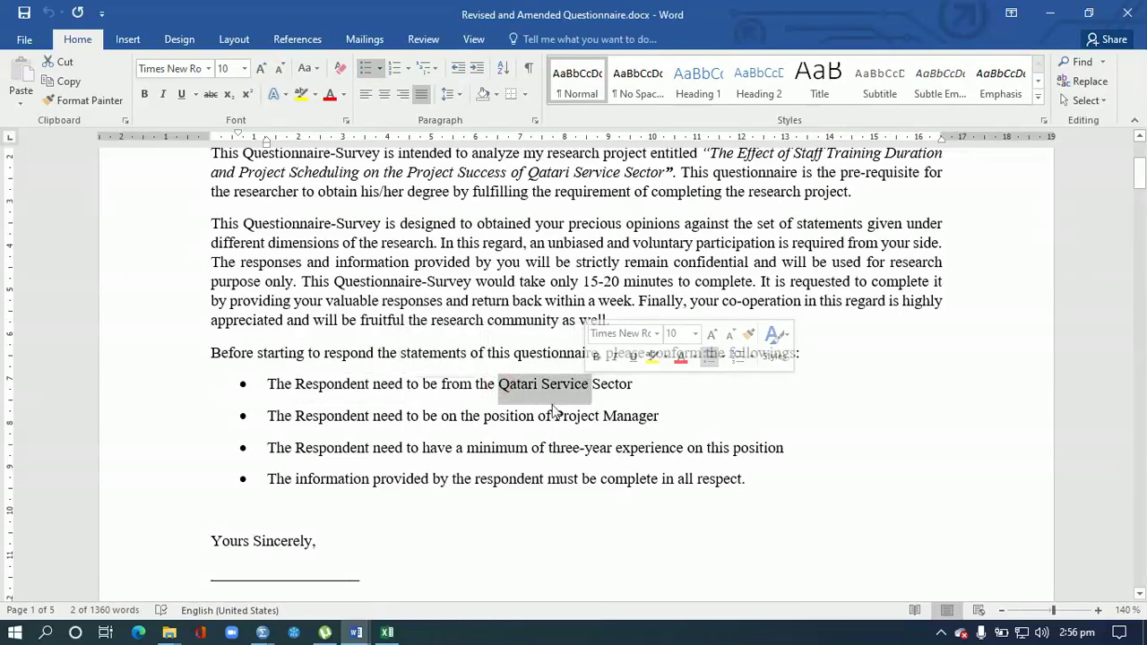
left_click_drag(485, 418, 659, 417)
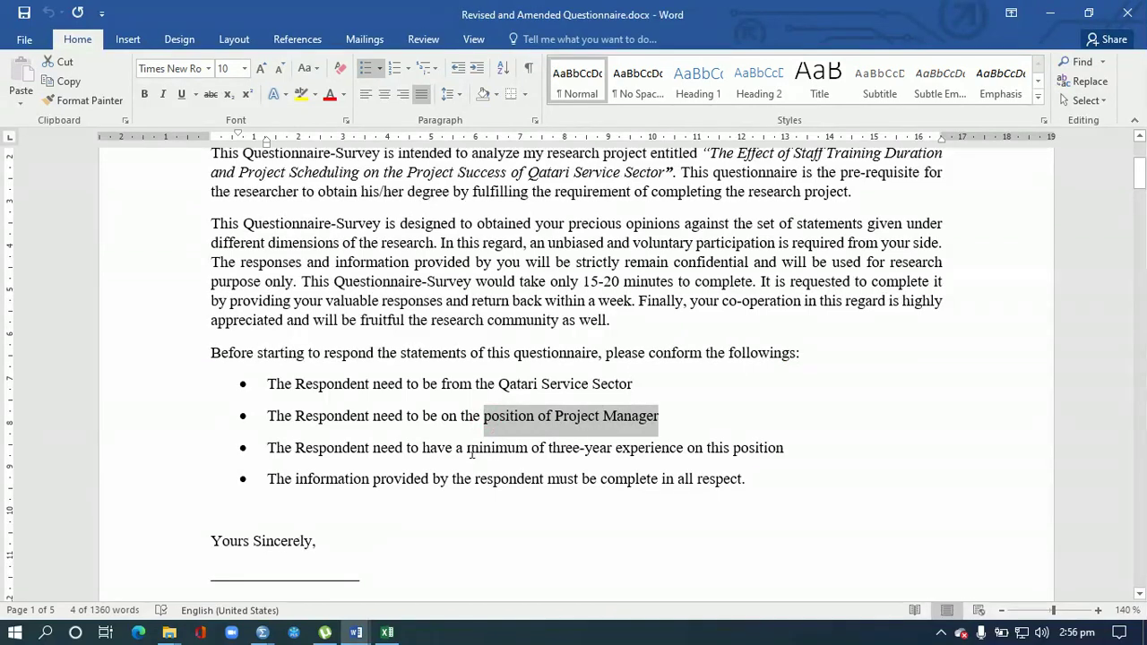
left_click_drag(465, 451, 634, 455)
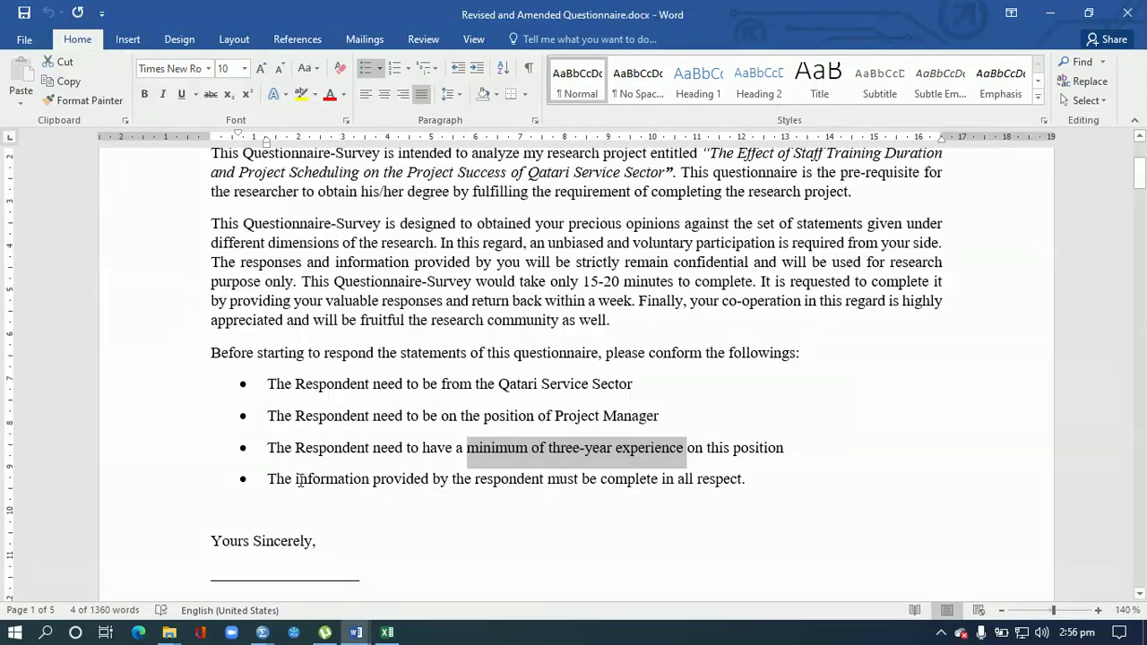
left_click_drag(296, 481, 631, 484)
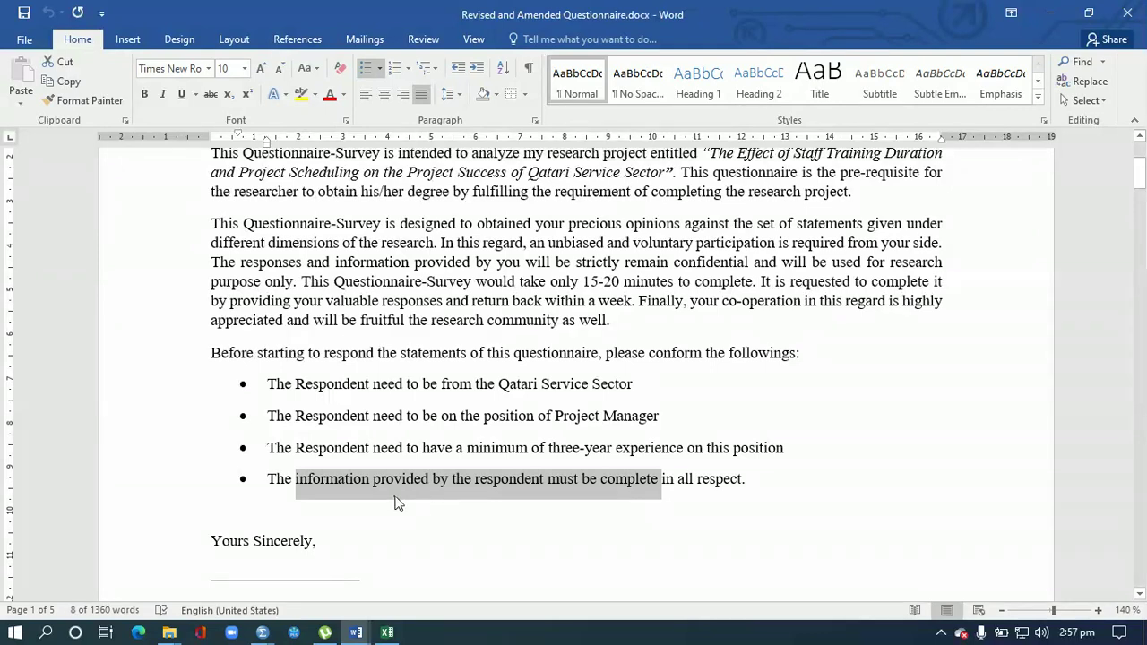
Examine the Personal Information items in Section 1 for gender, age and education level, including the education answer options
left_click(1140, 593)
scroll(1140, 593, "down", 1)
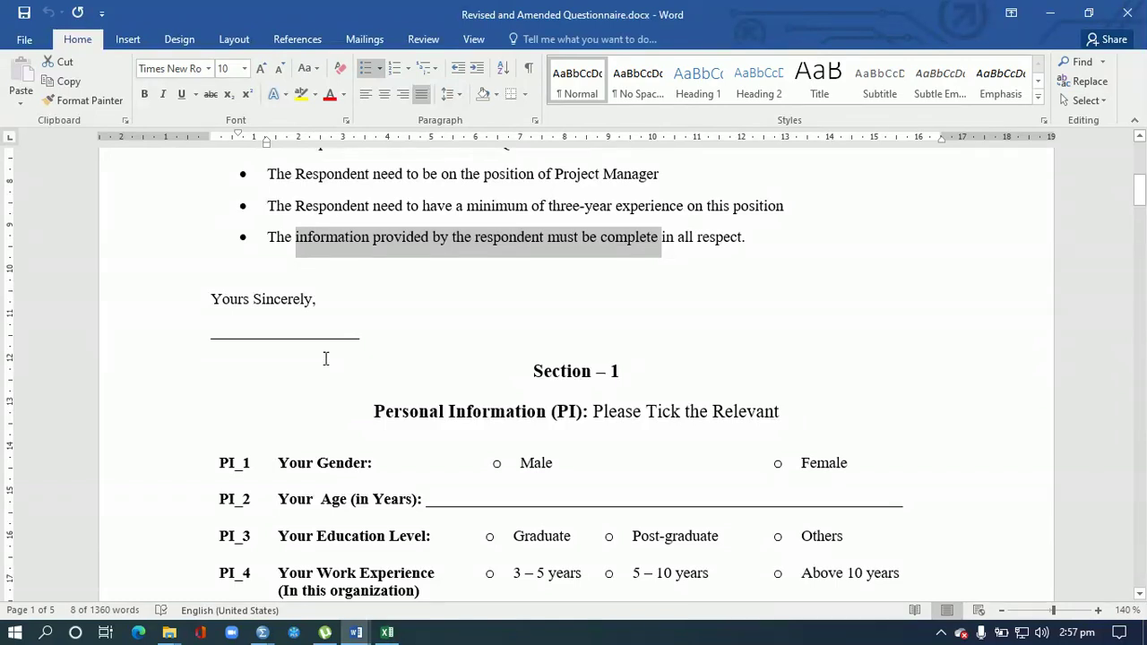
left_click(1139, 593)
left_click_drag(1140, 593, 1139, 593)
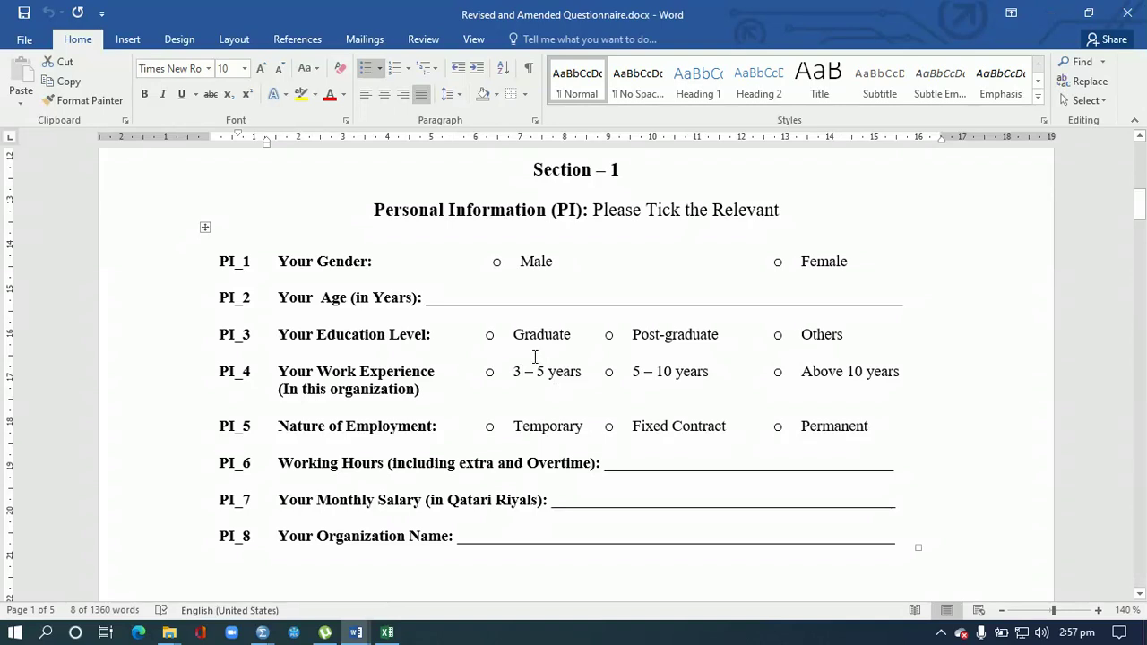
left_click(521, 260)
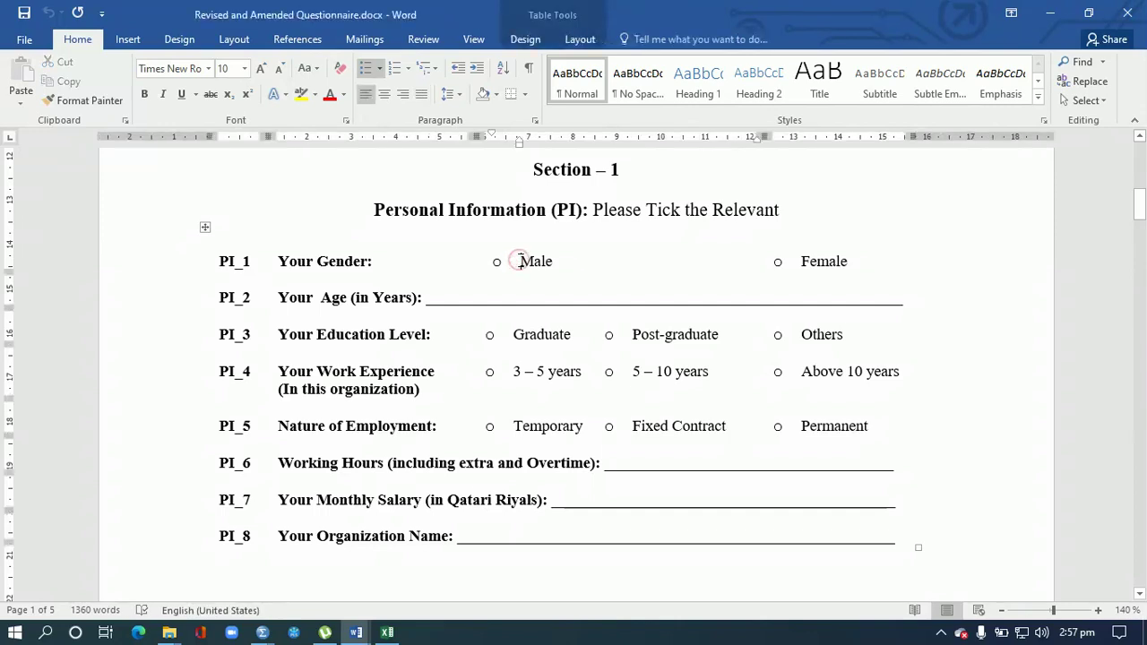
left_click(427, 303)
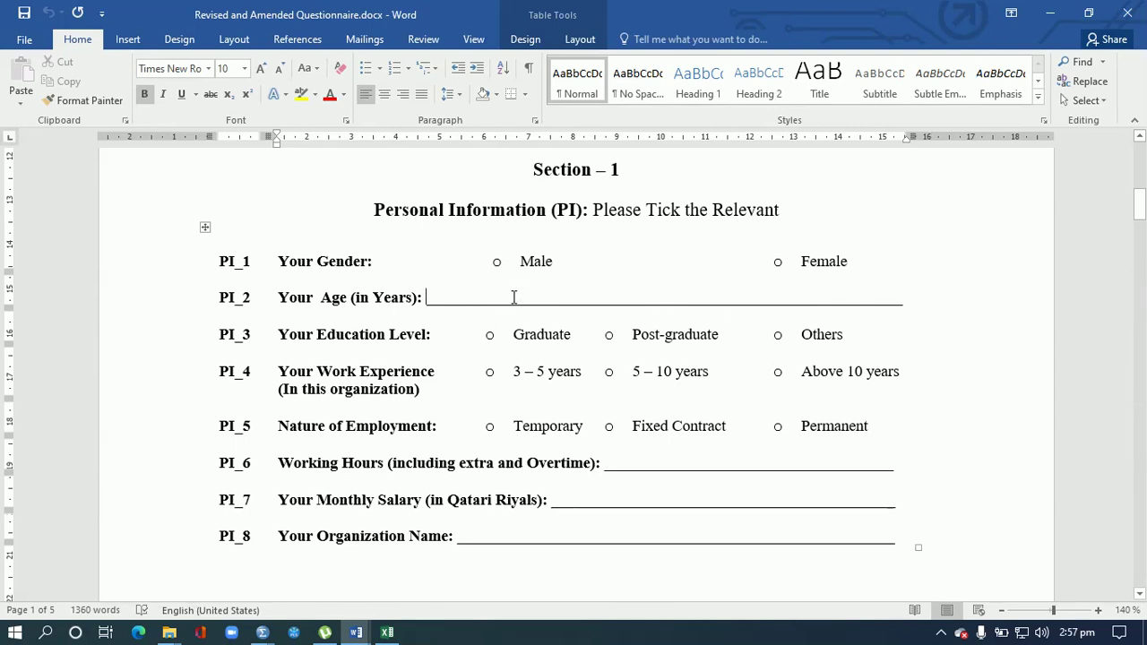
left_click(434, 334)
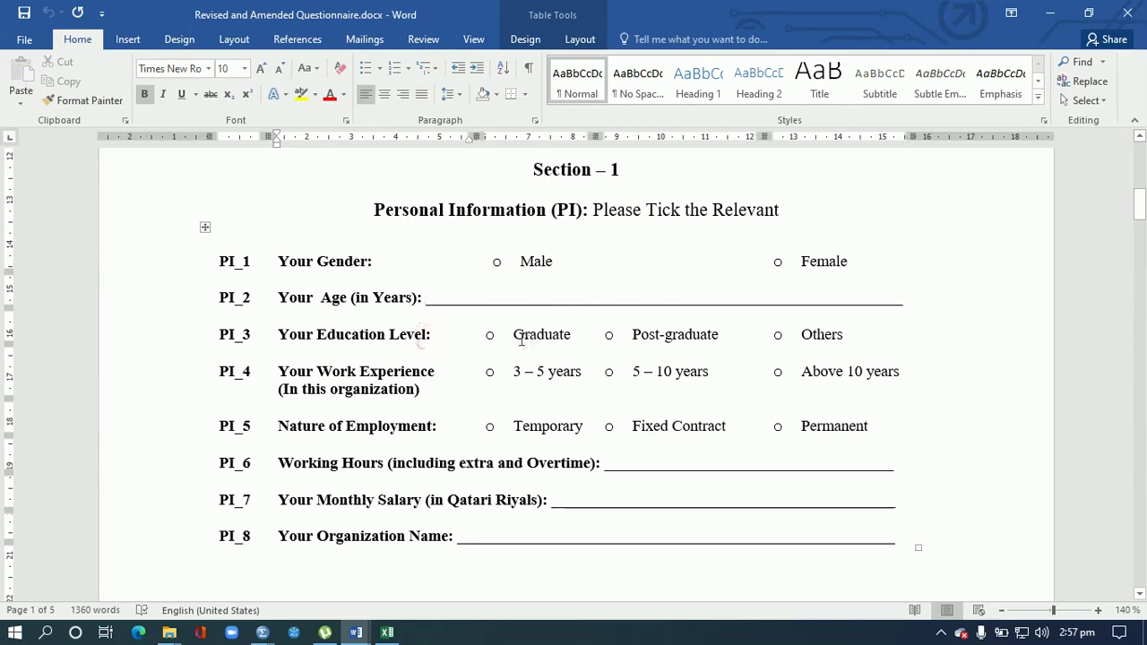
left_click_drag(548, 337, 569, 339)
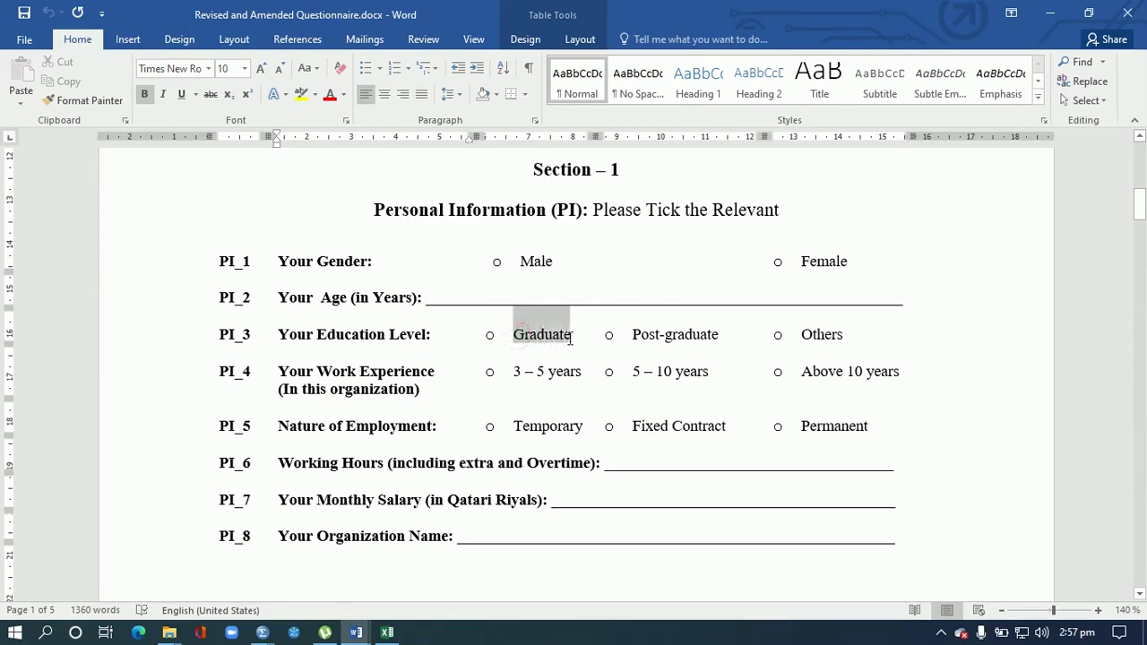
left_click_drag(633, 336, 706, 339)
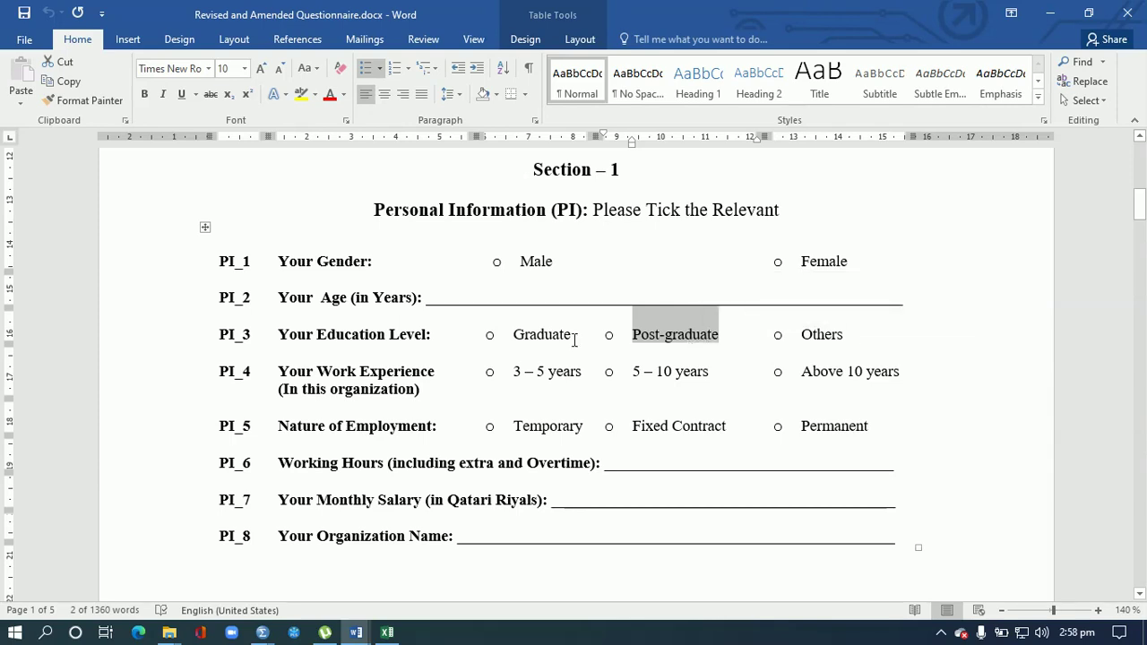
Replace the "Graduate" option of the education level question PI_3 with "Undergraduate"
left_click_drag(571, 341, 517, 336)
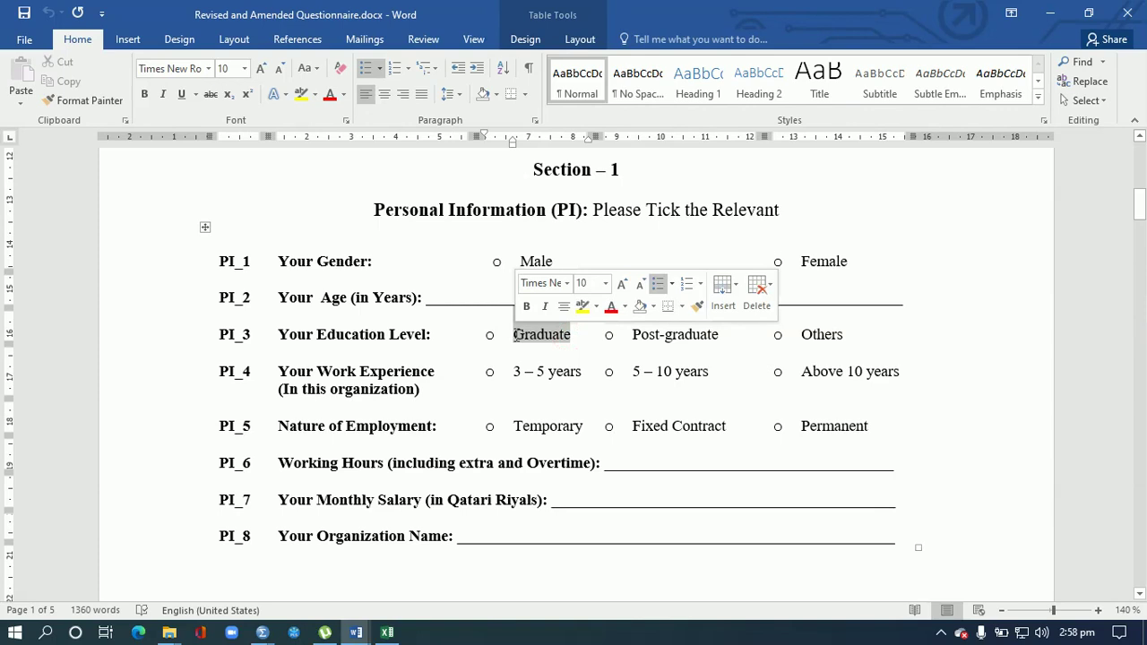
type("Under")
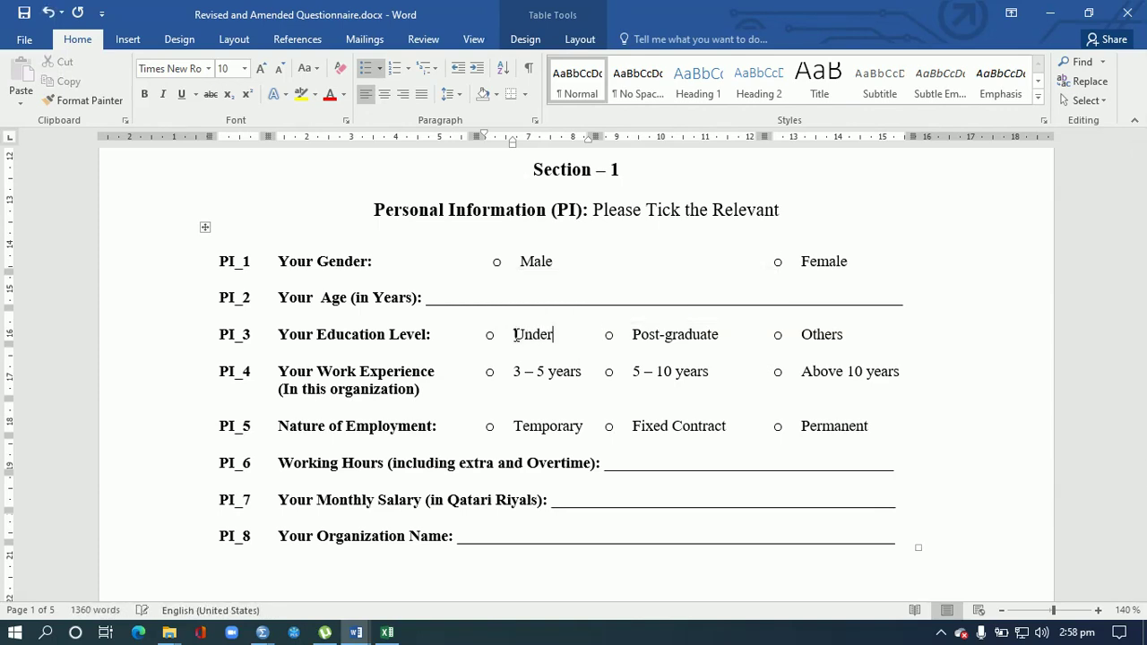
type("graduag")
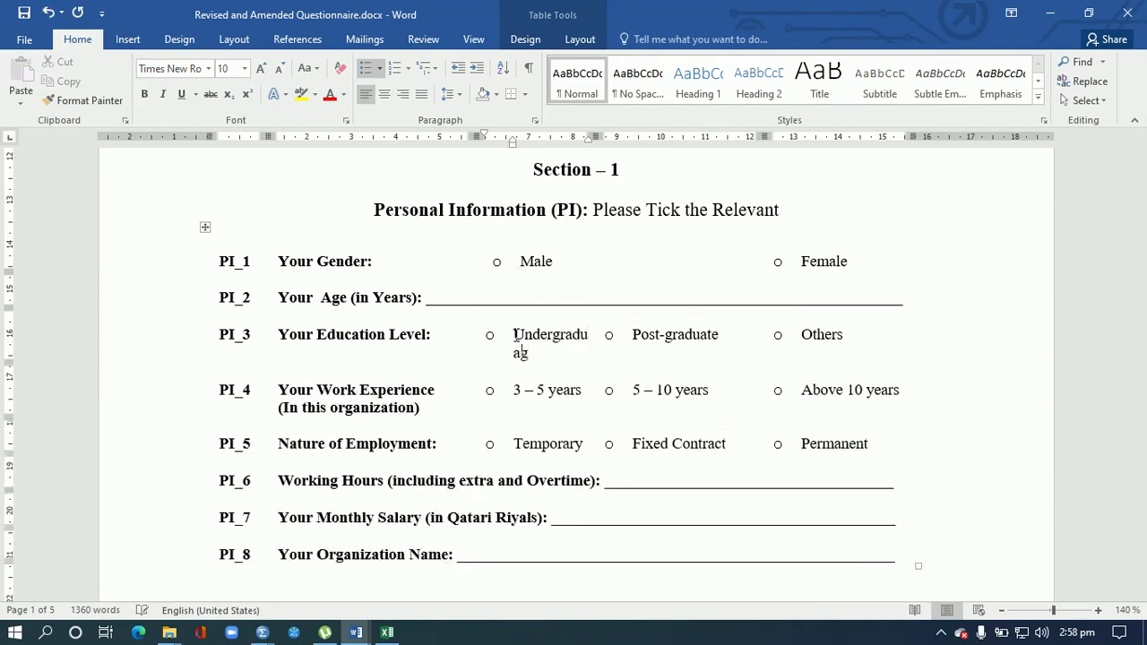
key("BackSpace")
type("ate")
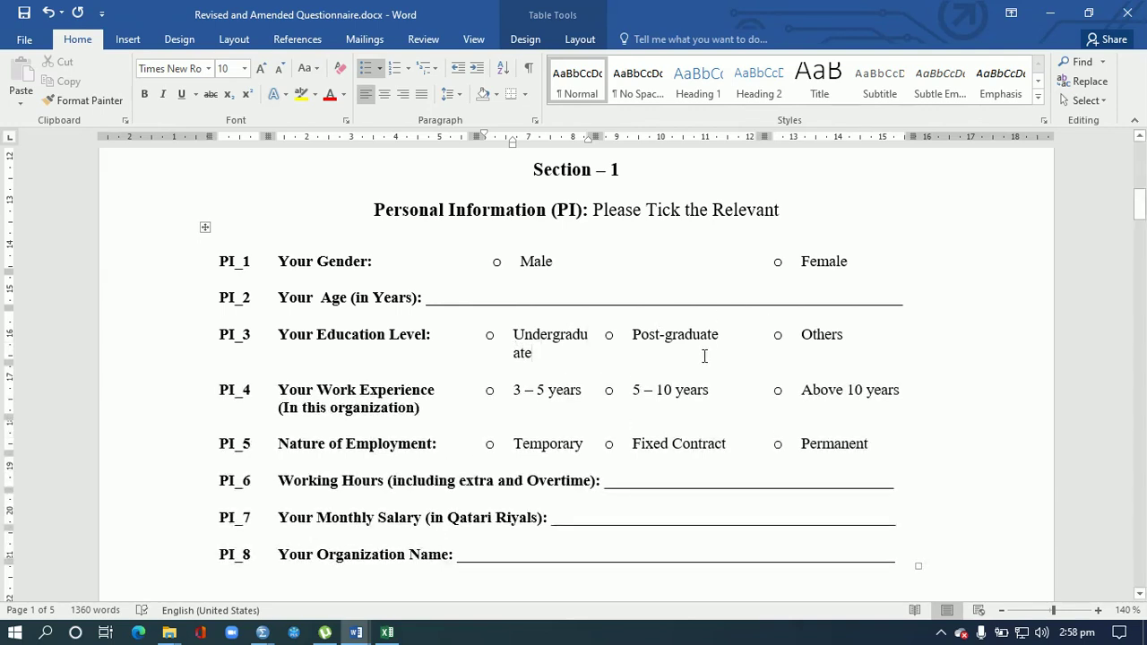
Replace the education level question's second option with "Graduate" and its third option with "Post-graduate"
left_click_drag(718, 339, 635, 339)
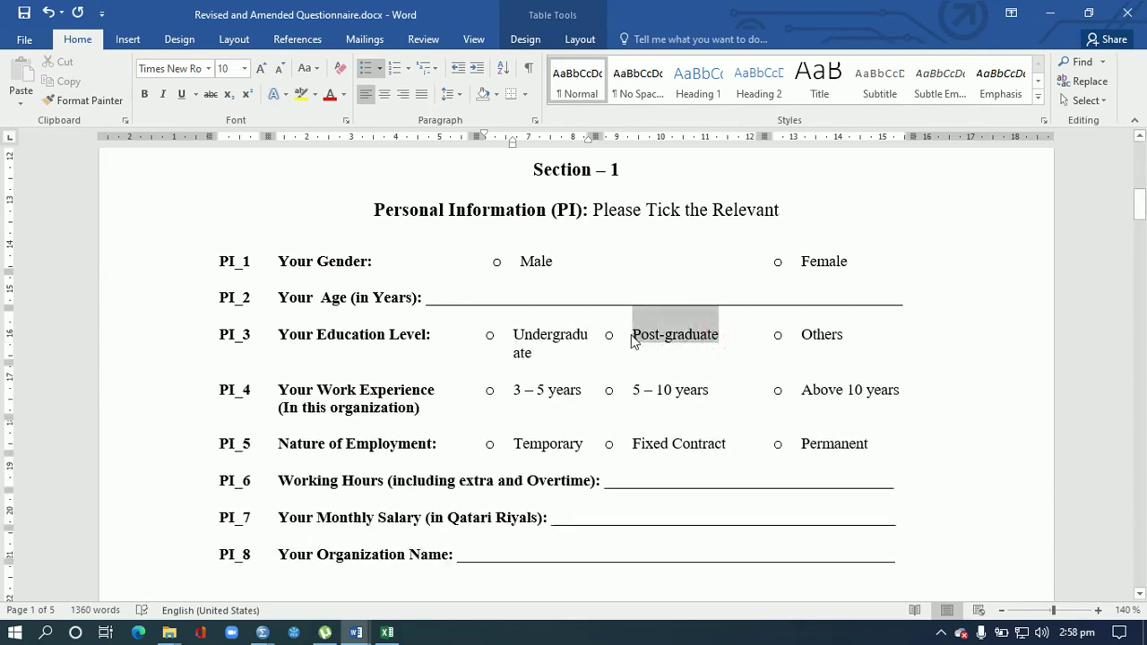
type("Gradua")
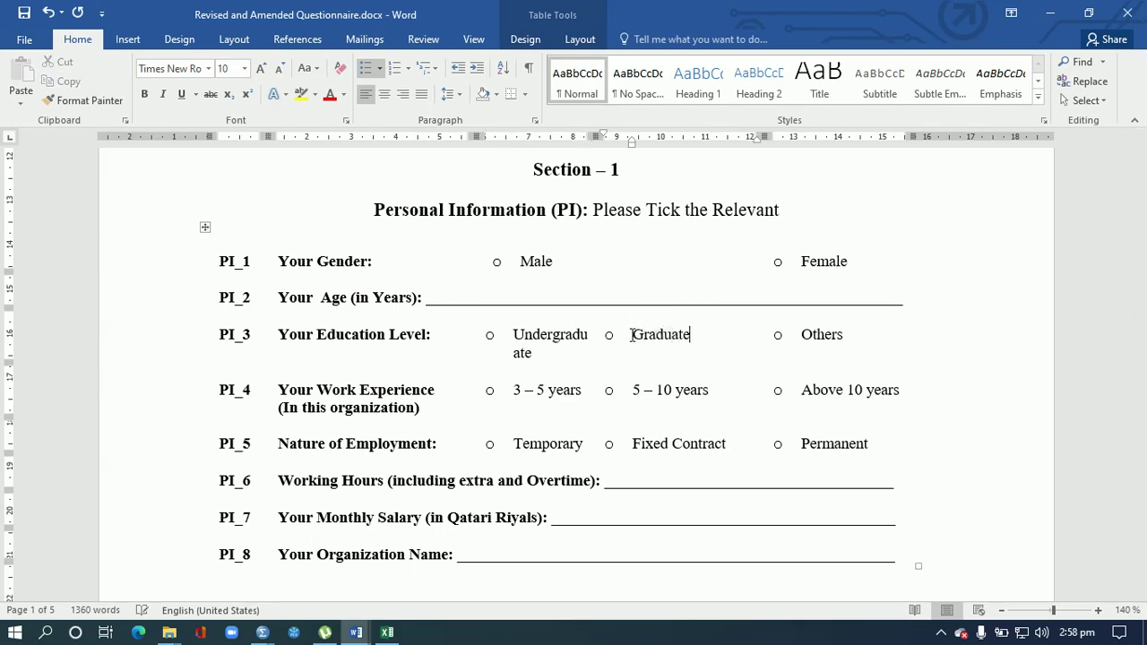
left_click_drag(850, 339, 807, 341)
type("Post-")
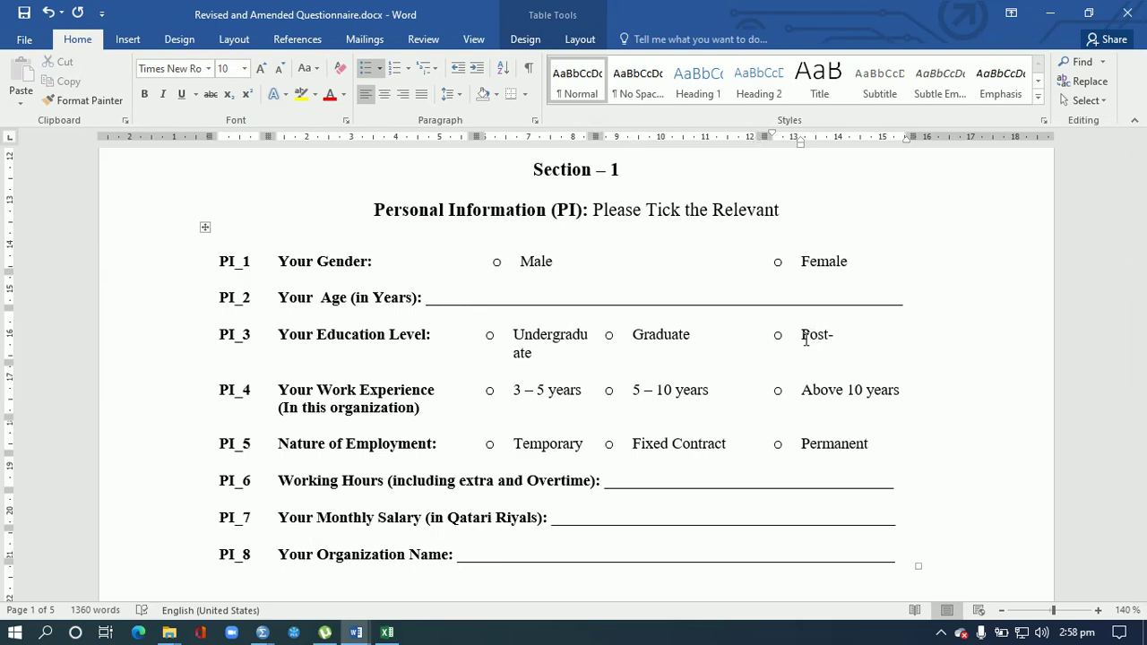
type("graduate")
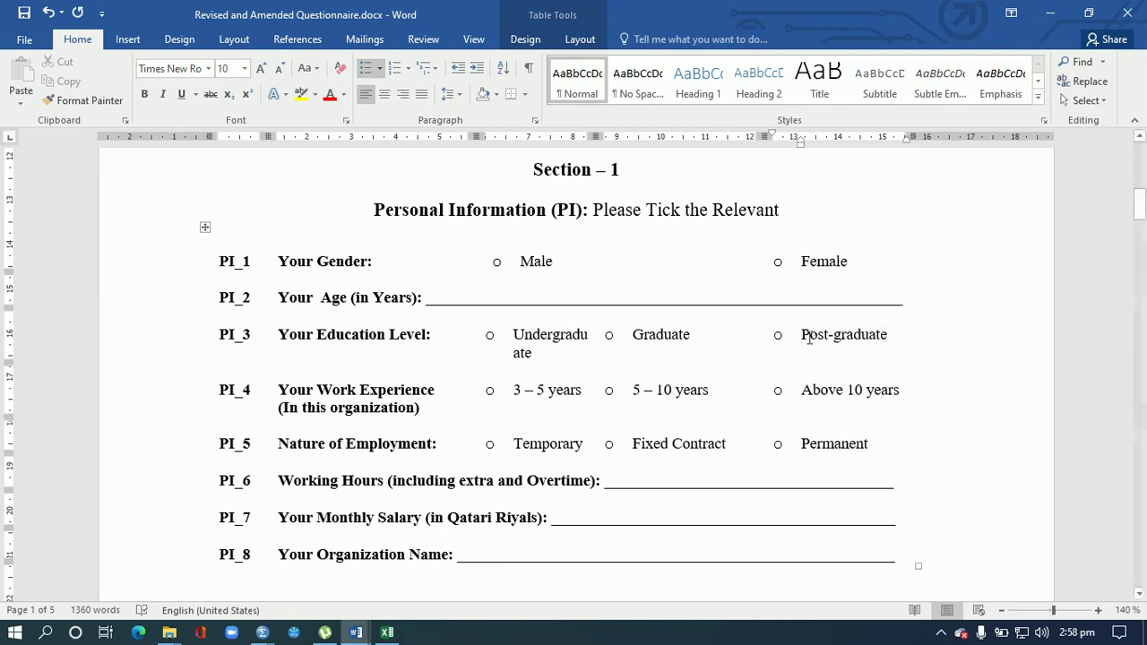
Compare the PI_4 work experience options with the minimum experience condition for respondents, and review the remaining Personal Information items
left_click(425, 410)
left_click(1144, 202)
left_click_drag(1144, 202, 1144, 170)
left_click_drag(550, 339, 686, 341)
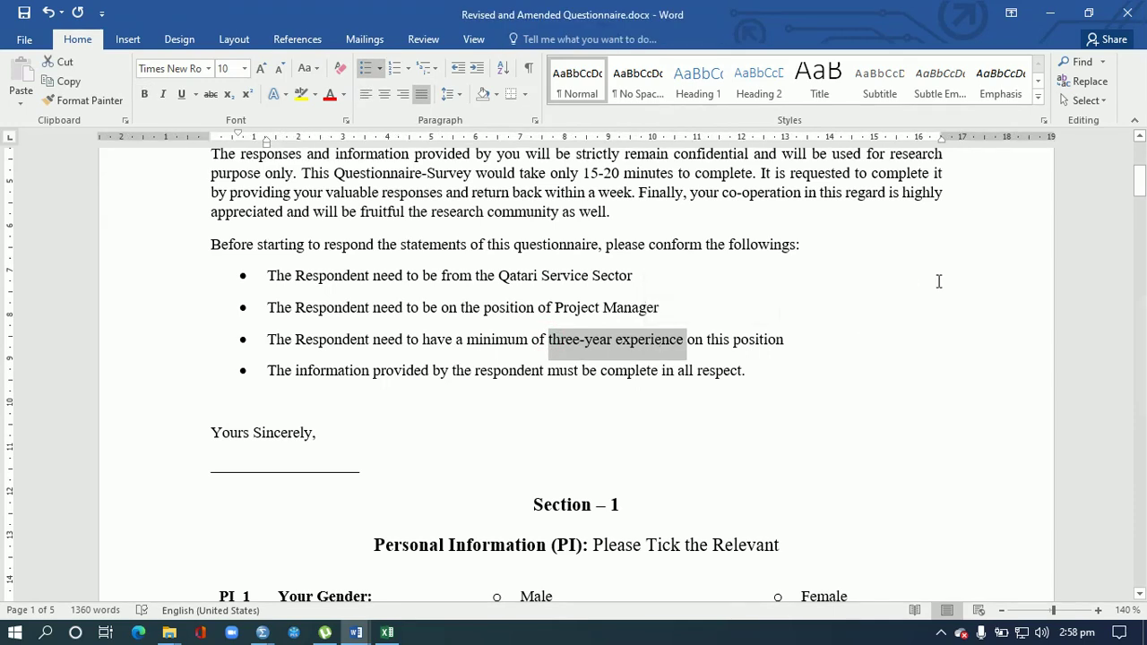
left_click_drag(1137, 188, 1144, 224)
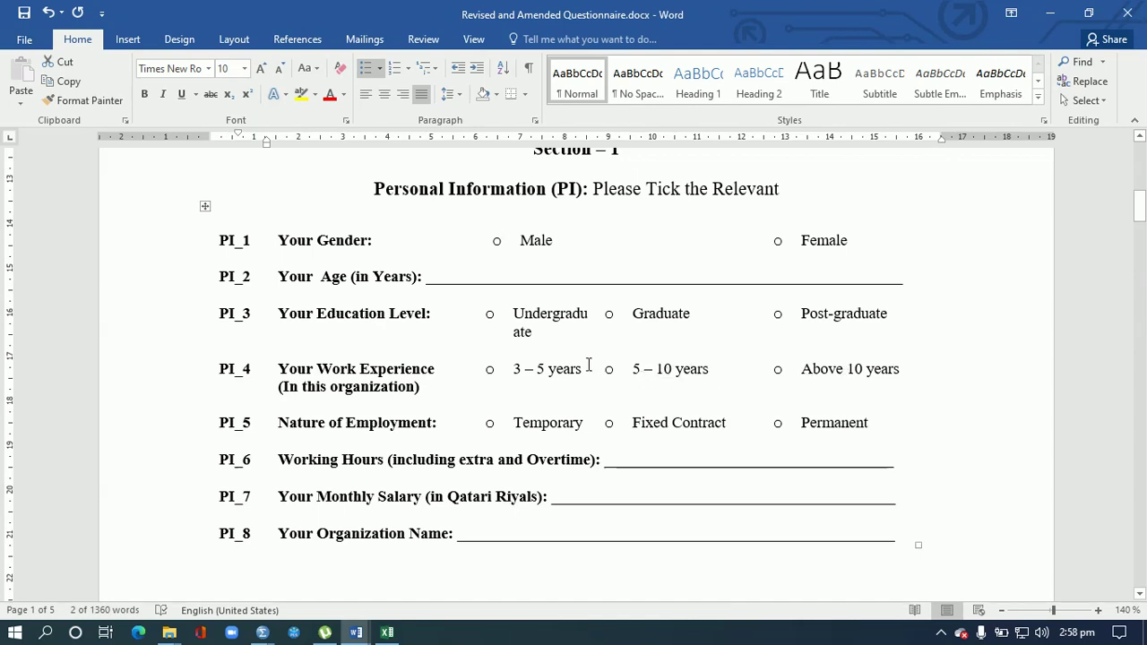
left_click_drag(509, 369, 559, 371)
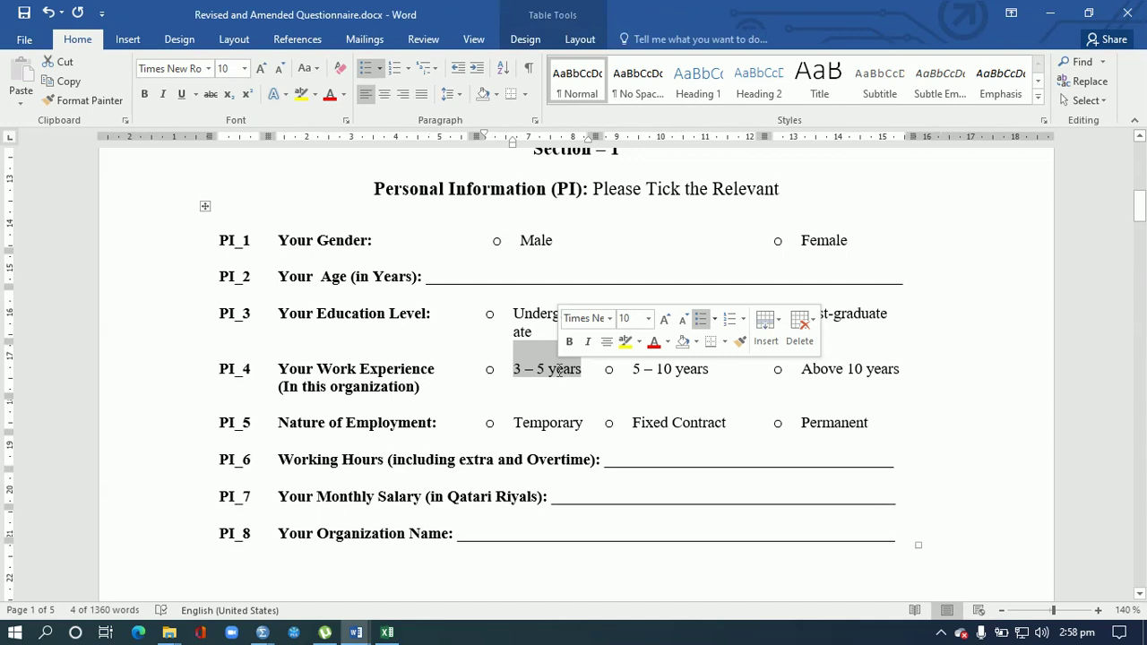
left_click(439, 423)
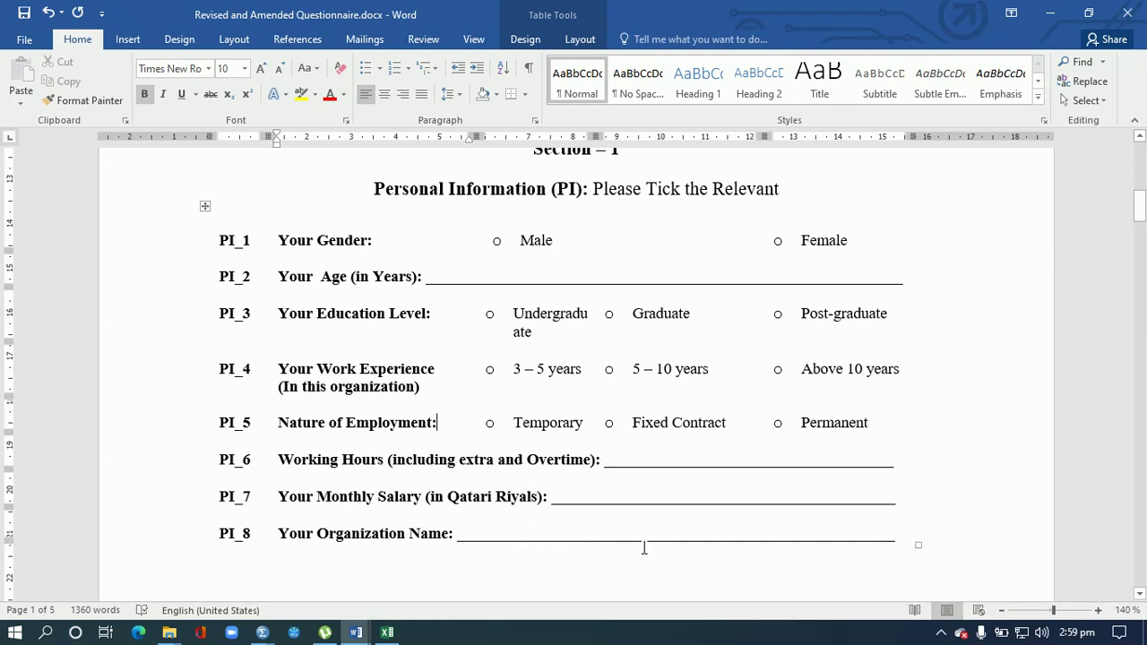
Examine the research title in the introduction for its variables: staff training duration, project scheduling and project success
left_click_drag(1141, 212, 1142, 256)
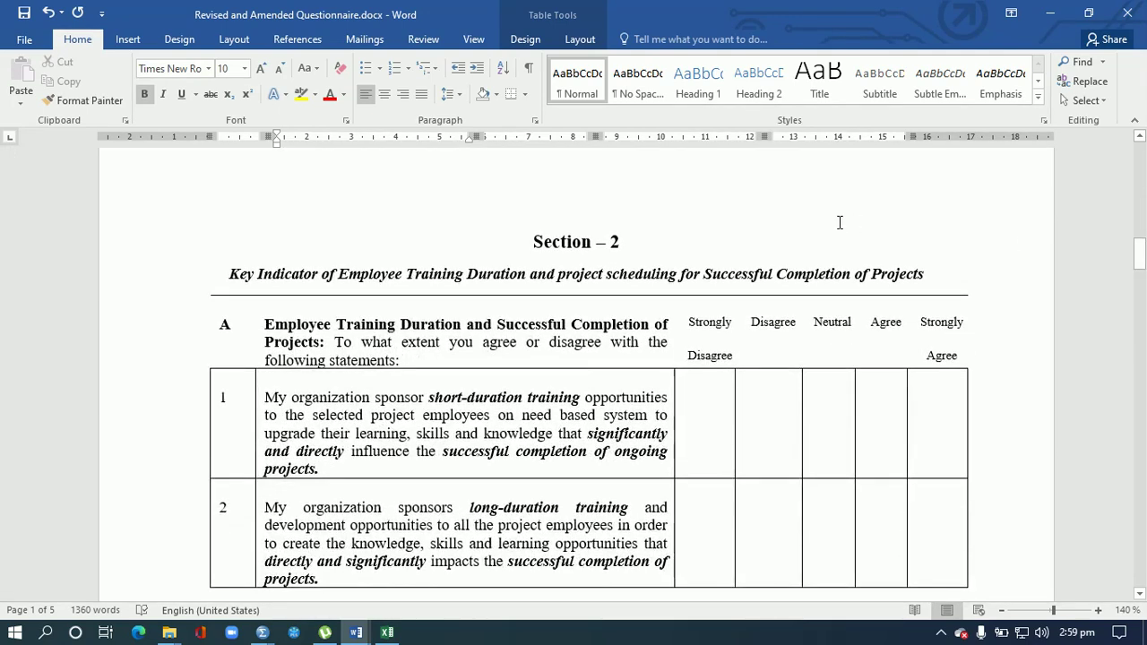
left_click_drag(528, 242, 630, 243)
left_click_drag(1142, 278, 1141, 162)
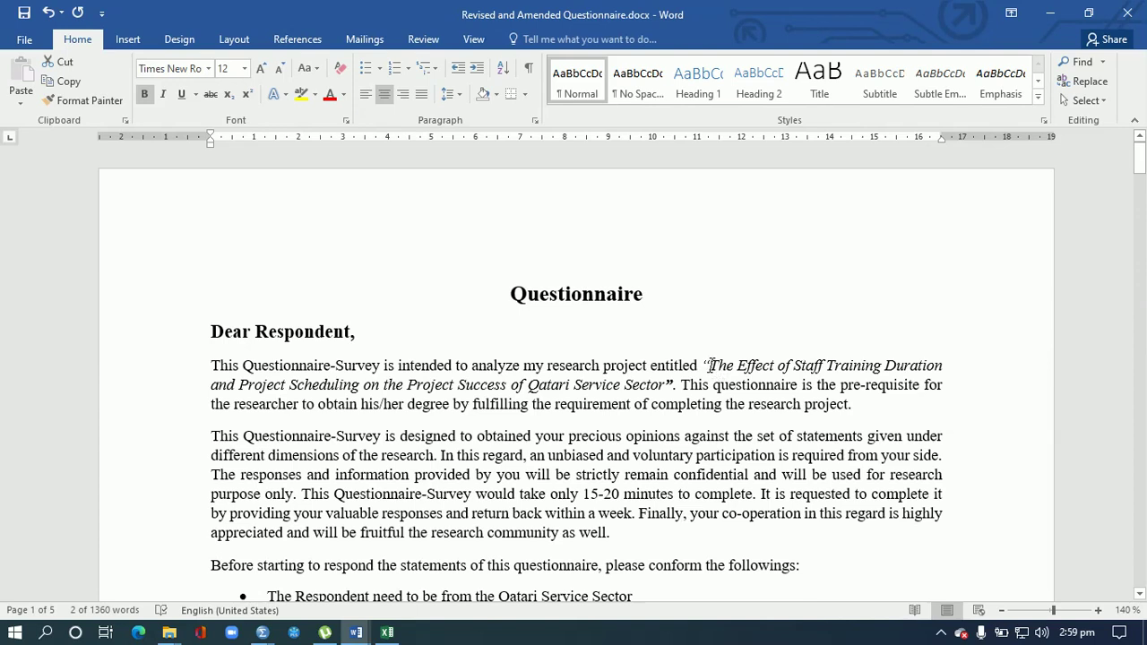
left_click_drag(709, 366, 865, 377)
left_click_drag(945, 365, 736, 367)
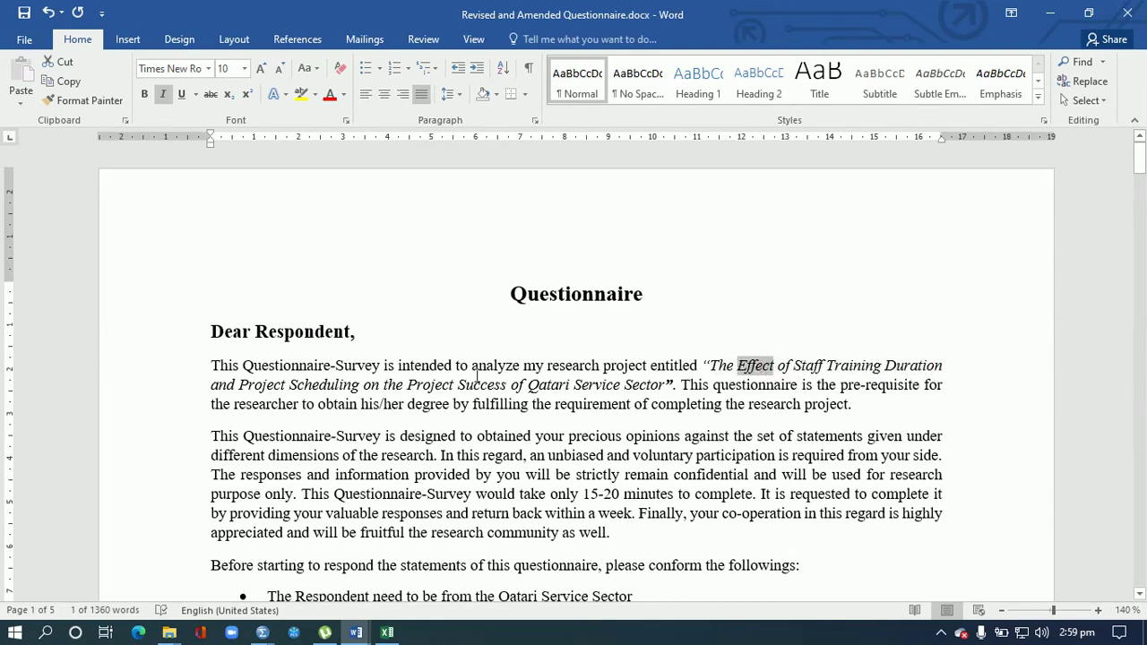
left_click_drag(239, 385, 335, 386)
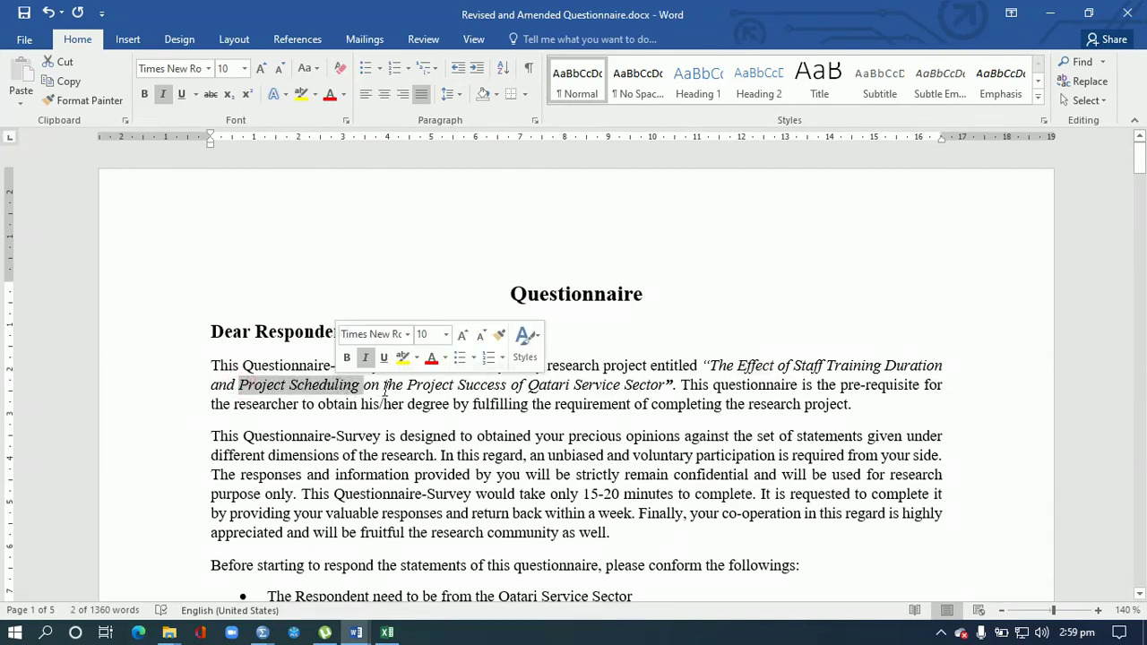
left_click_drag(408, 386, 486, 387)
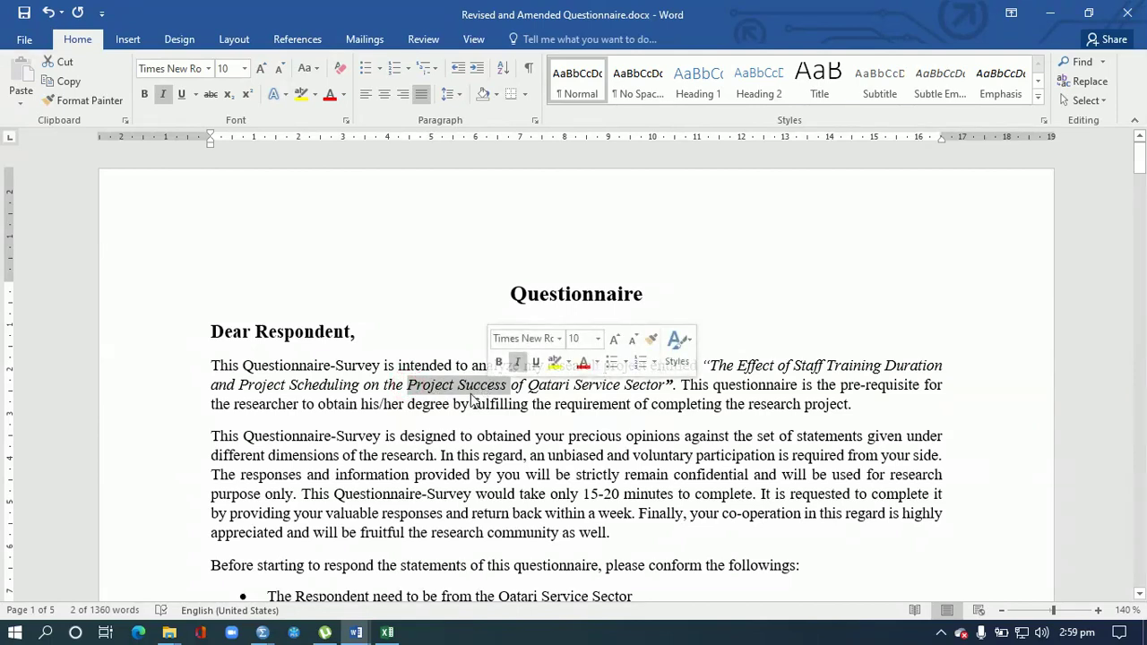
left_click(471, 401)
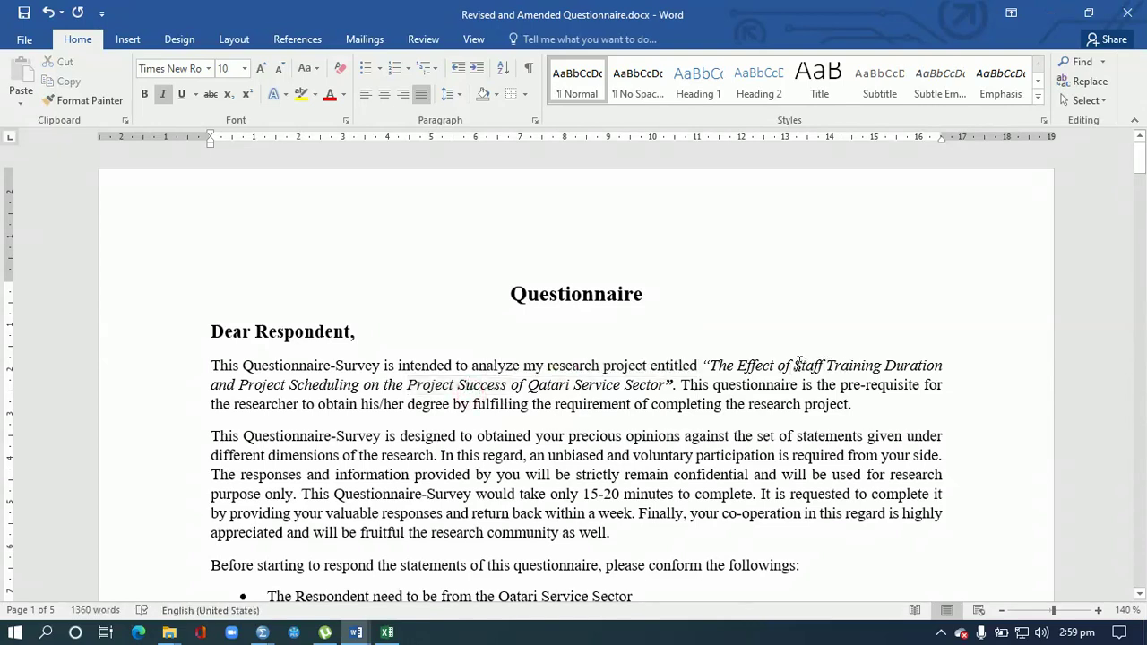
left_click_drag(795, 364, 907, 361)
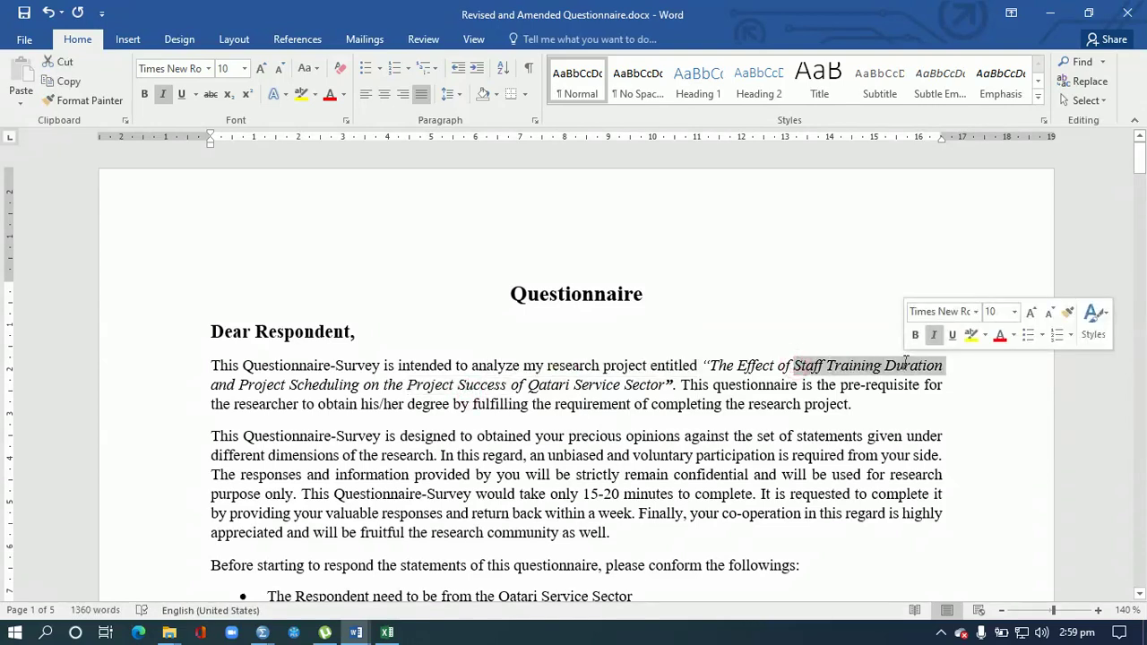
left_click_drag(240, 384, 323, 384)
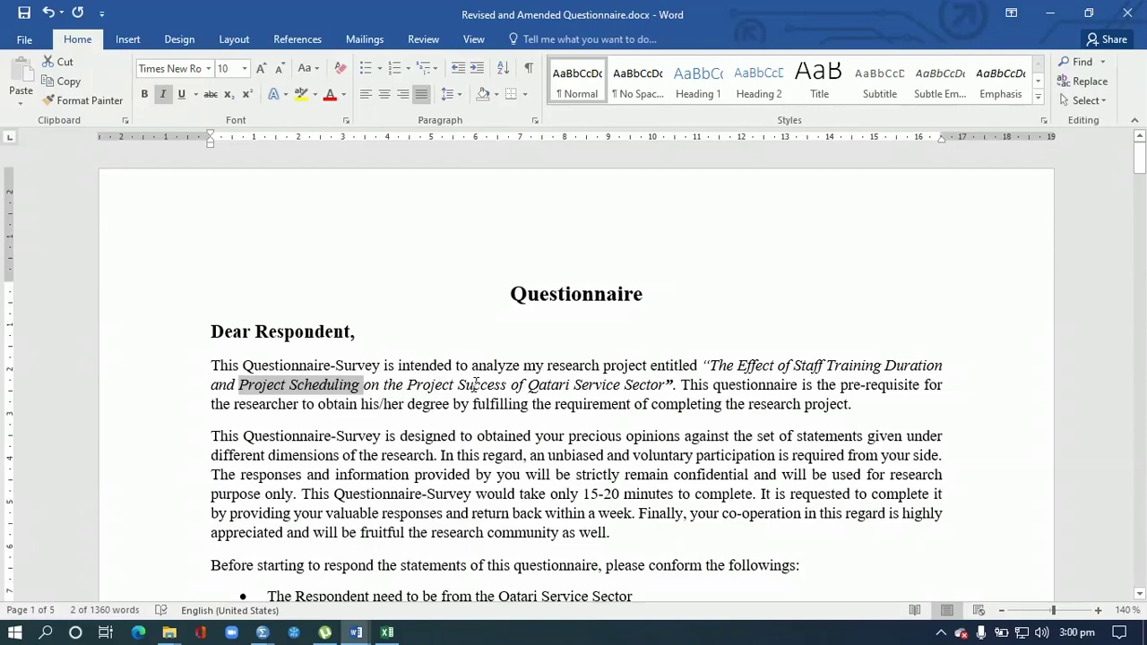
Examine Section 2's heading and its Part B statements on project scheduling and successful completion of projects
left_click_drag(1141, 164, 1144, 270)
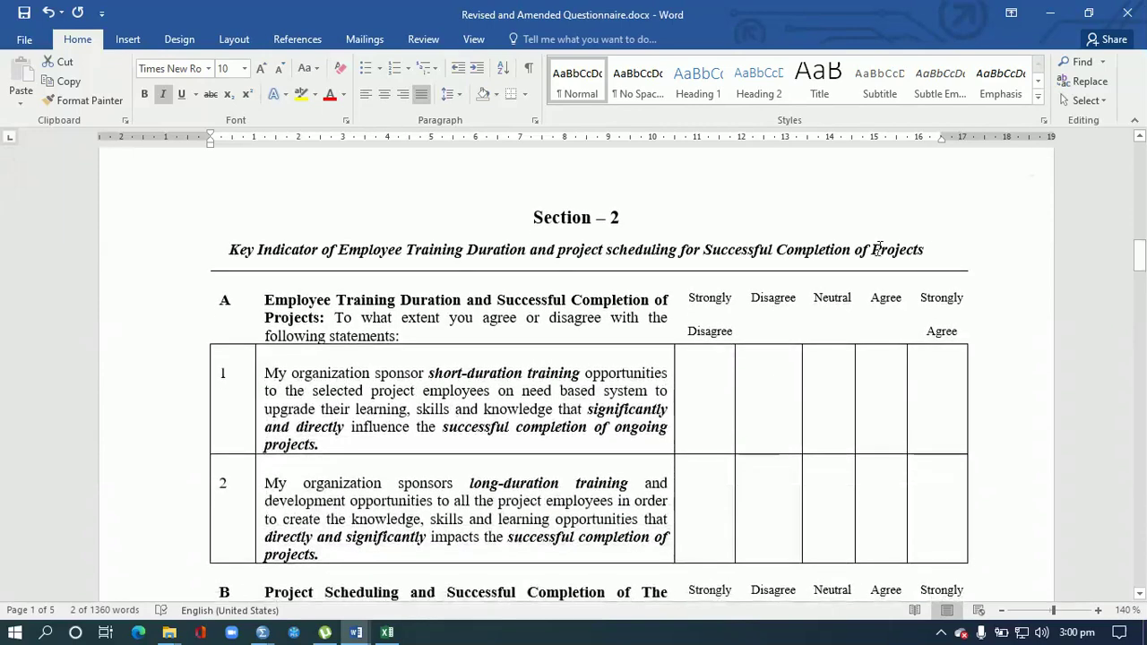
left_click_drag(625, 219, 531, 220)
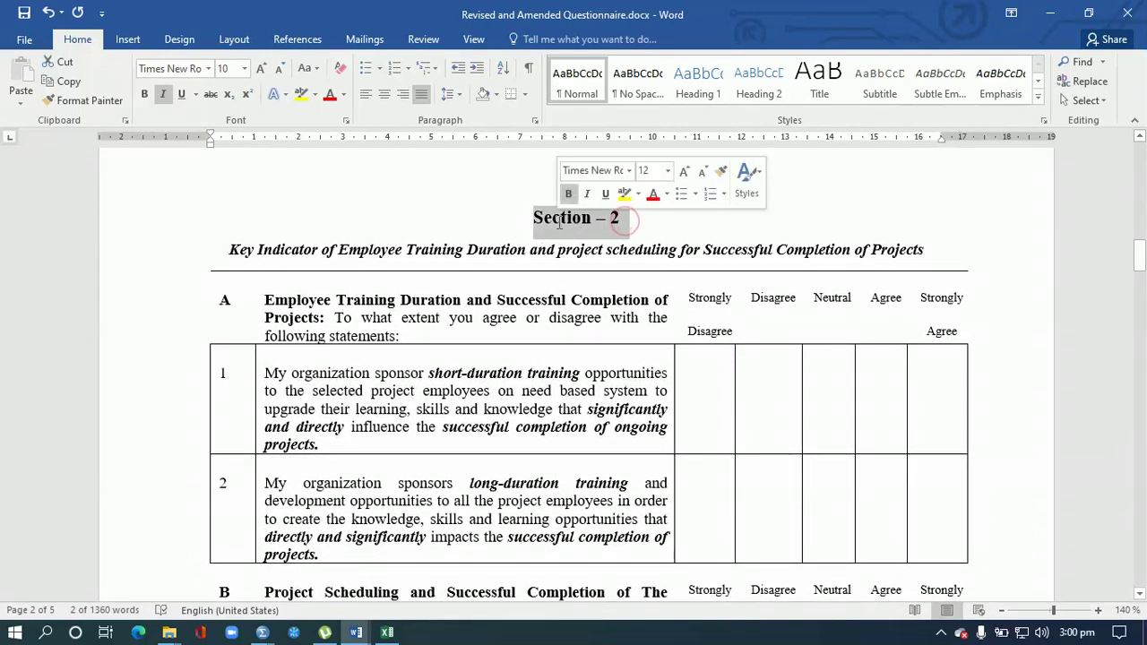
left_click_drag(339, 250, 679, 251)
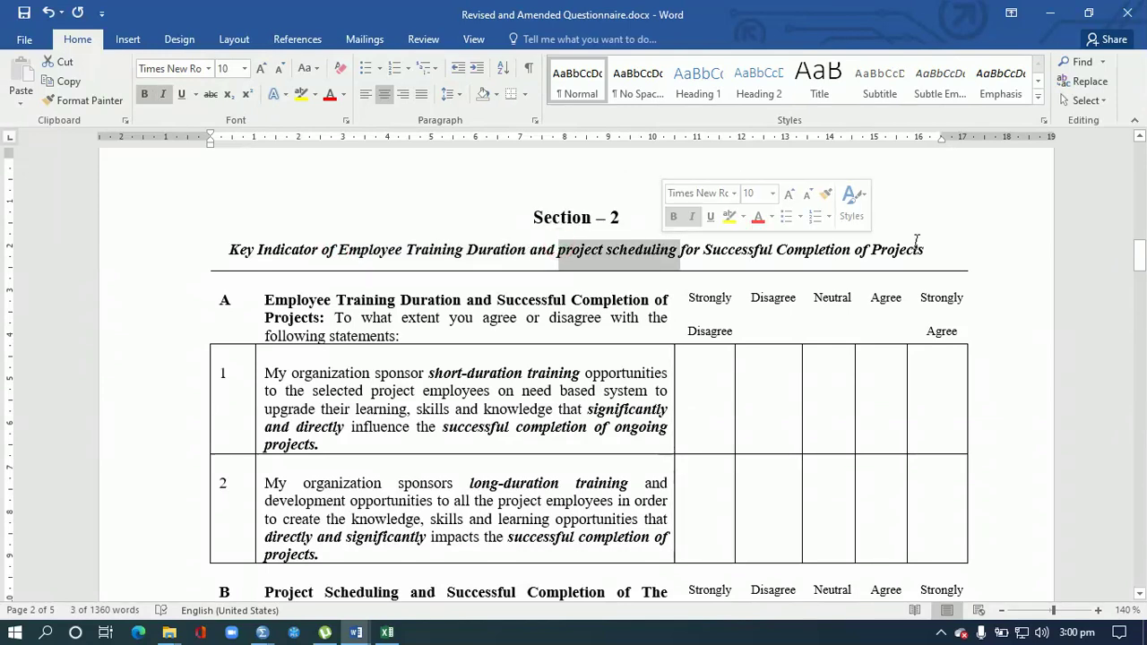
left_click_drag(1144, 268, 1143, 285)
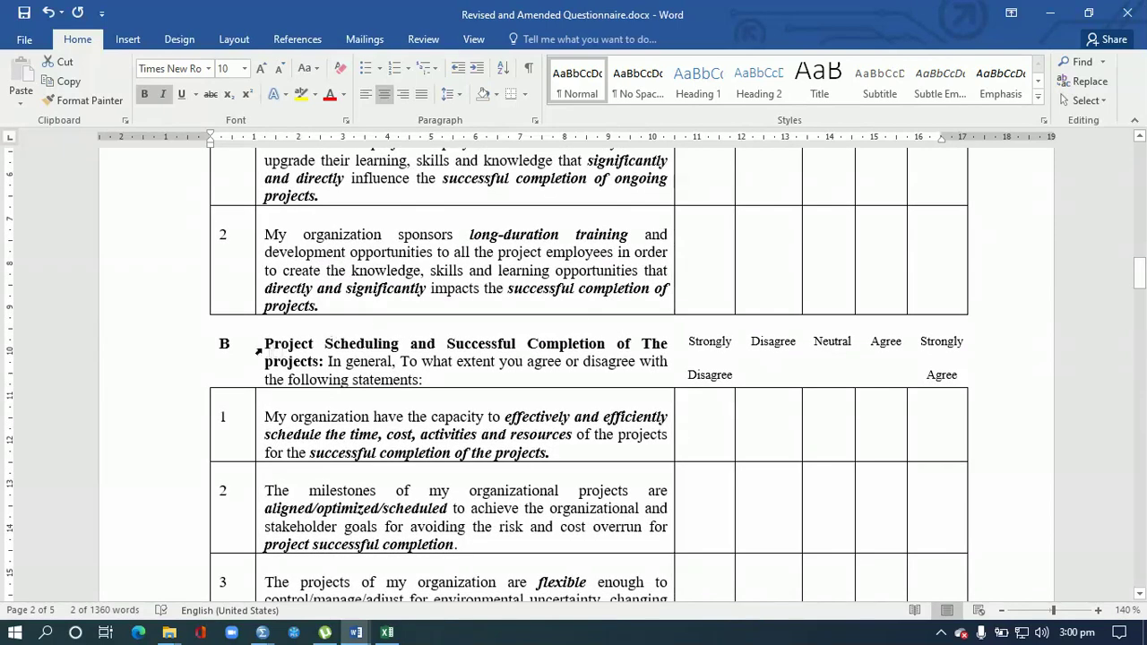
left_click_drag(266, 343, 371, 346)
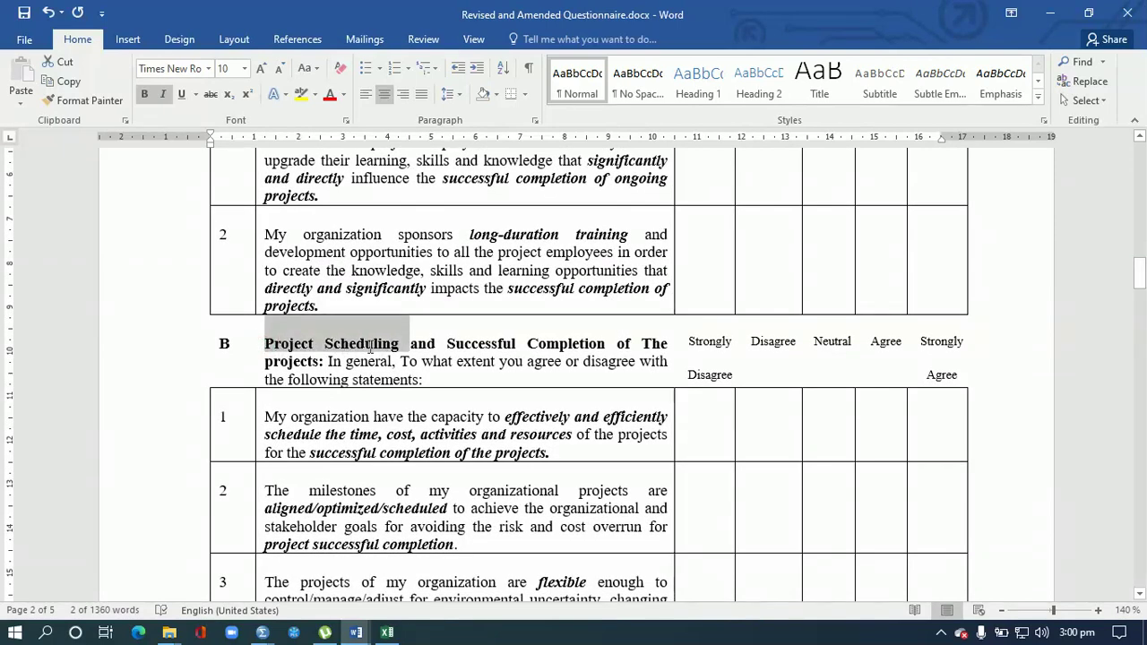
left_click_drag(269, 418, 391, 472)
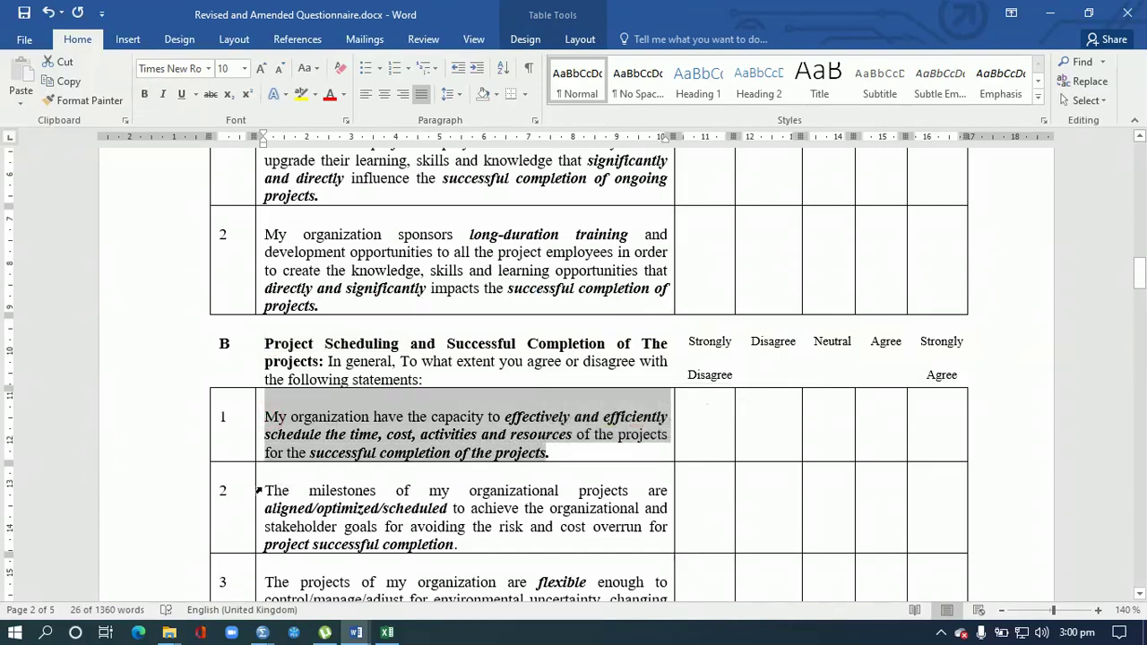
left_click_drag(267, 490, 454, 535)
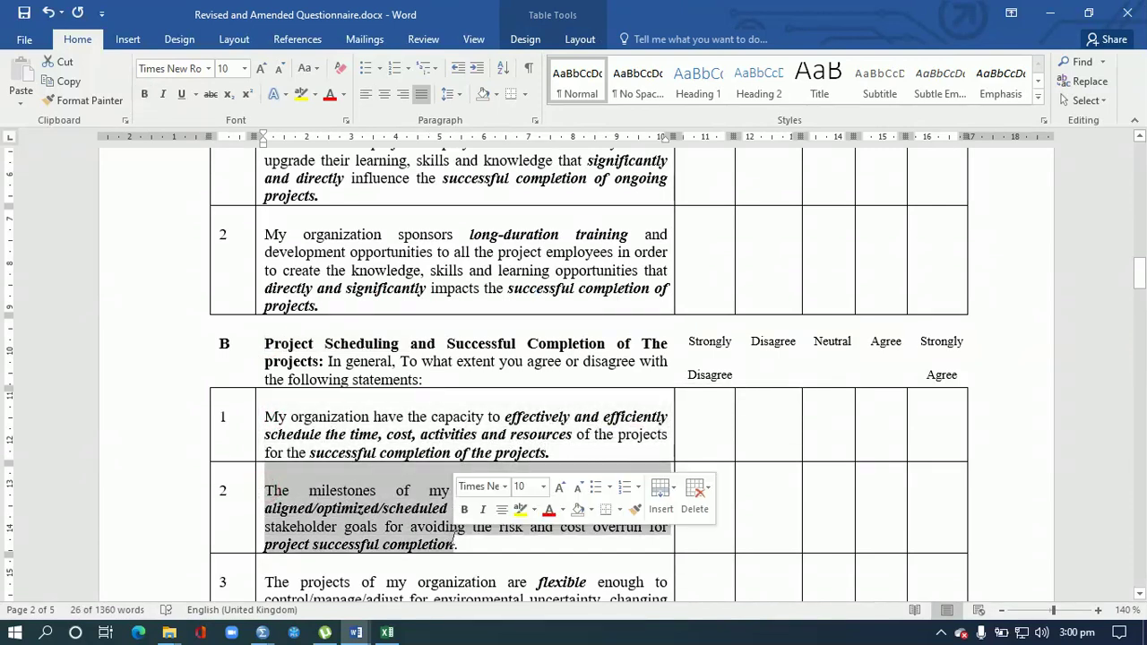
Examine the headings, subheadings and statements of Section 3 on employee training duration and Section 4 on project scheduling
left_click_drag(1139, 274, 1139, 296)
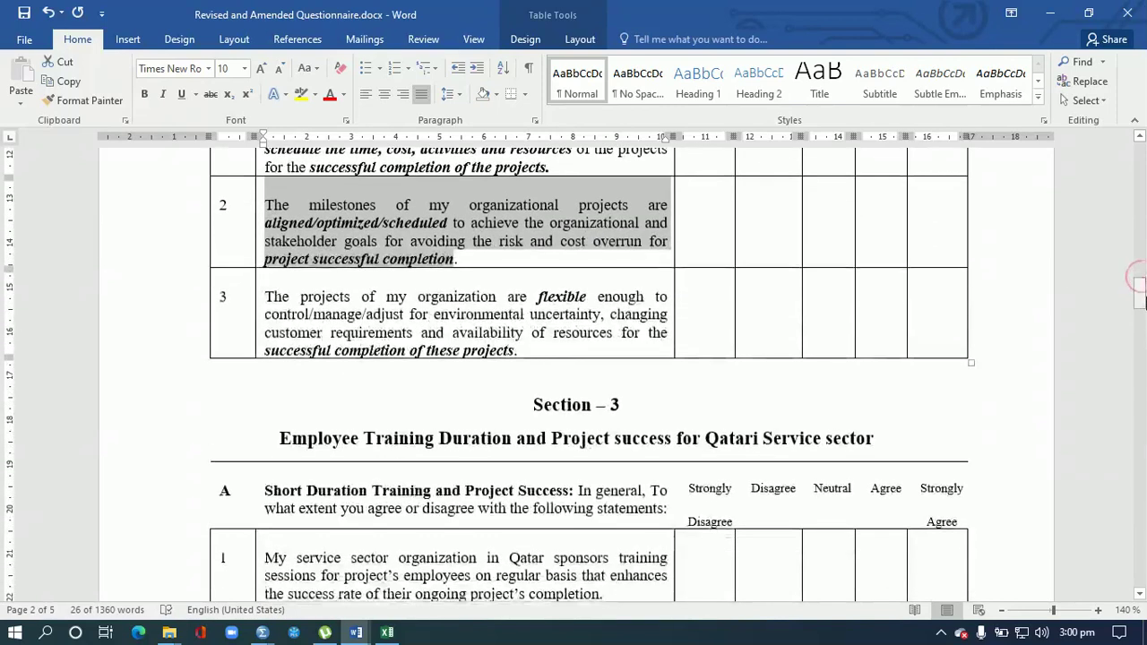
left_click_drag(280, 438, 513, 440)
left_click_drag(1139, 302, 1139, 318)
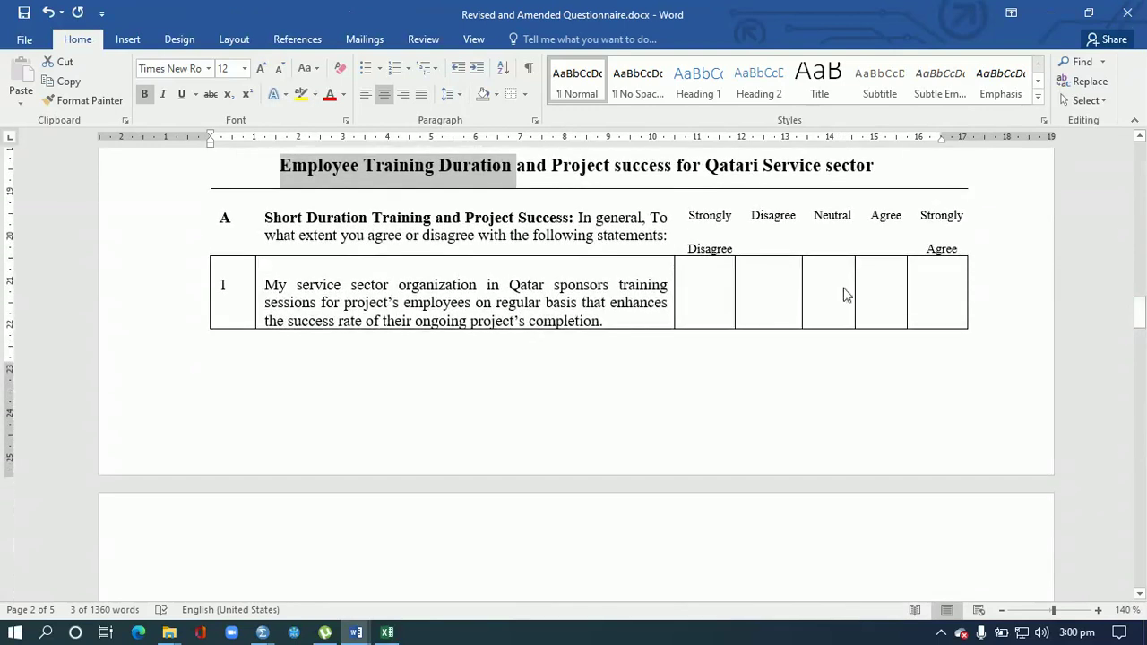
left_click(261, 284)
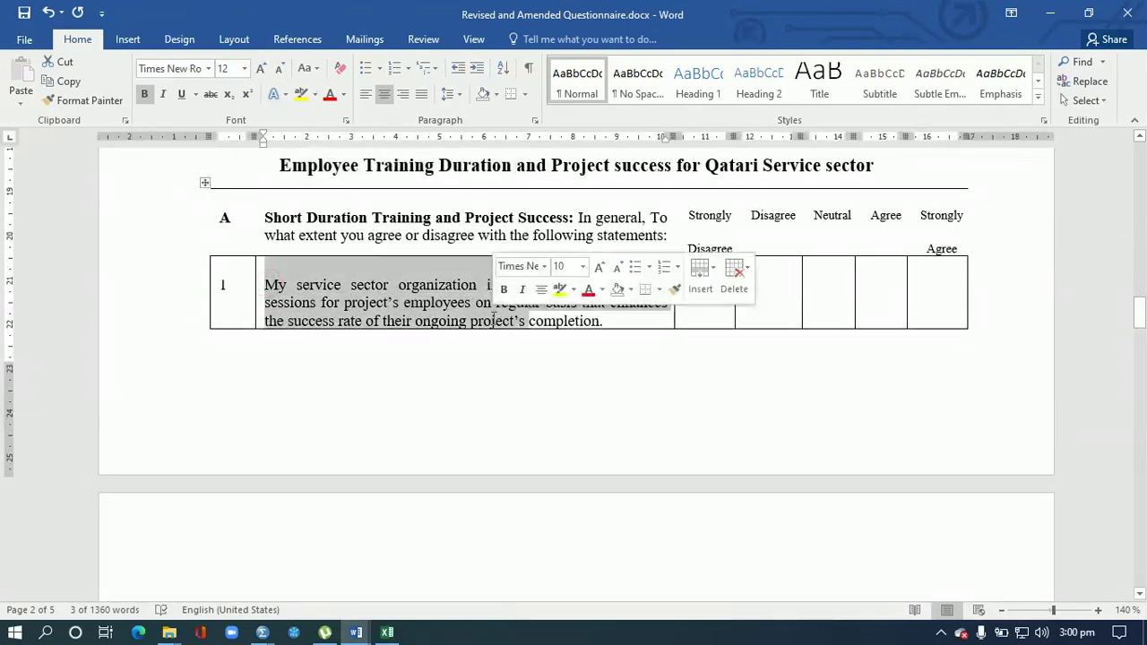
left_click_drag(272, 217, 434, 218)
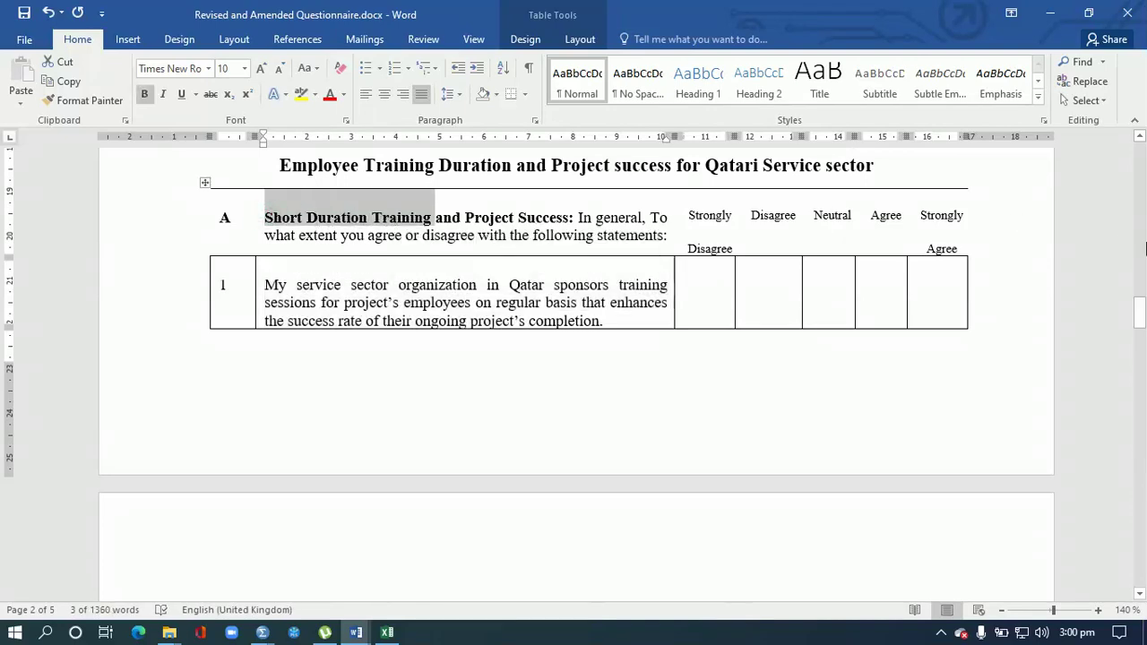
left_click_drag(1141, 310, 1141, 368)
left_click_drag(266, 253, 430, 253)
left_click_drag(262, 320, 405, 511)
left_click_drag(1141, 377, 1140, 446)
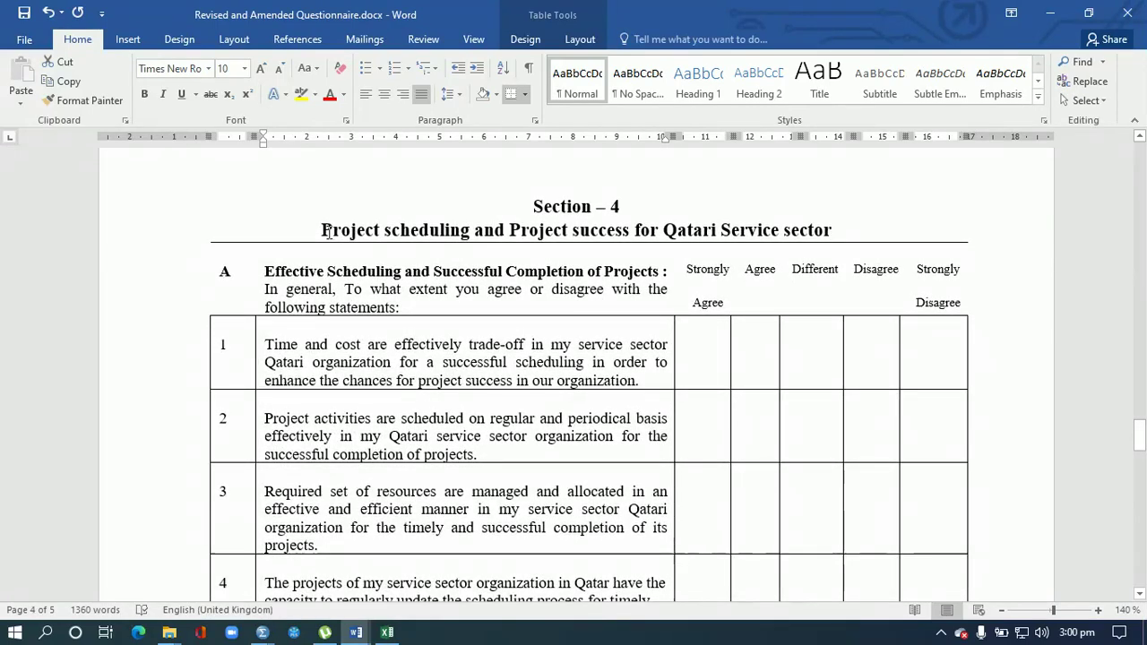
left_click_drag(414, 226, 415, 226)
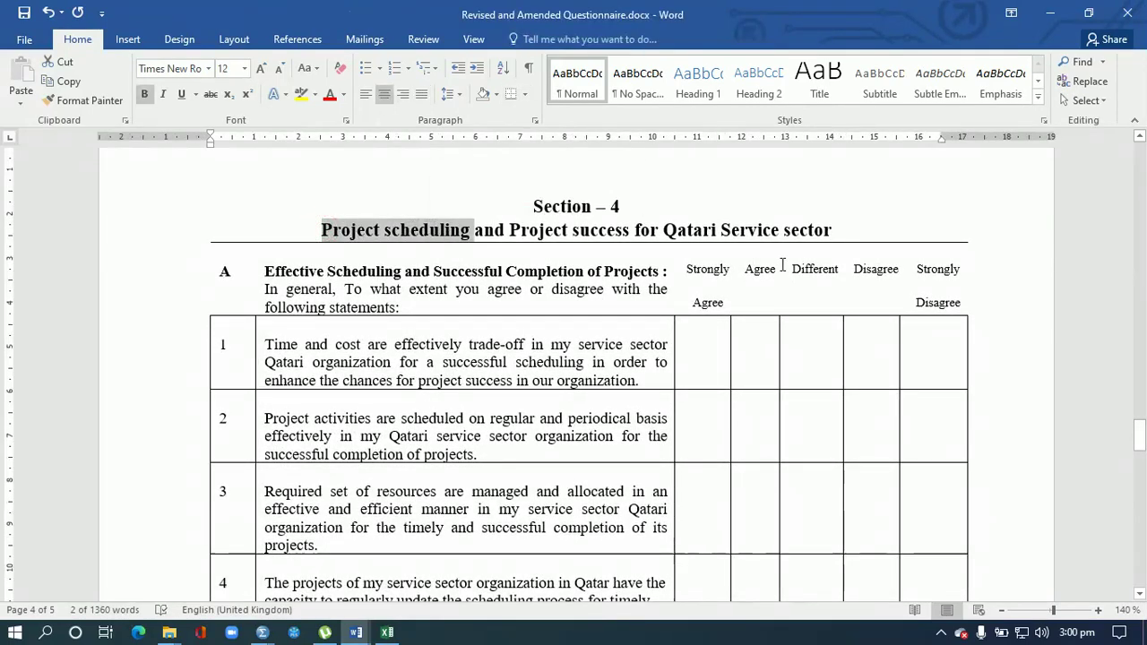
Examine the five-point response scale of Section 2 Part A, from Strongly Disagree to Strongly Agree
left_click_drag(1141, 434, 1143, 265)
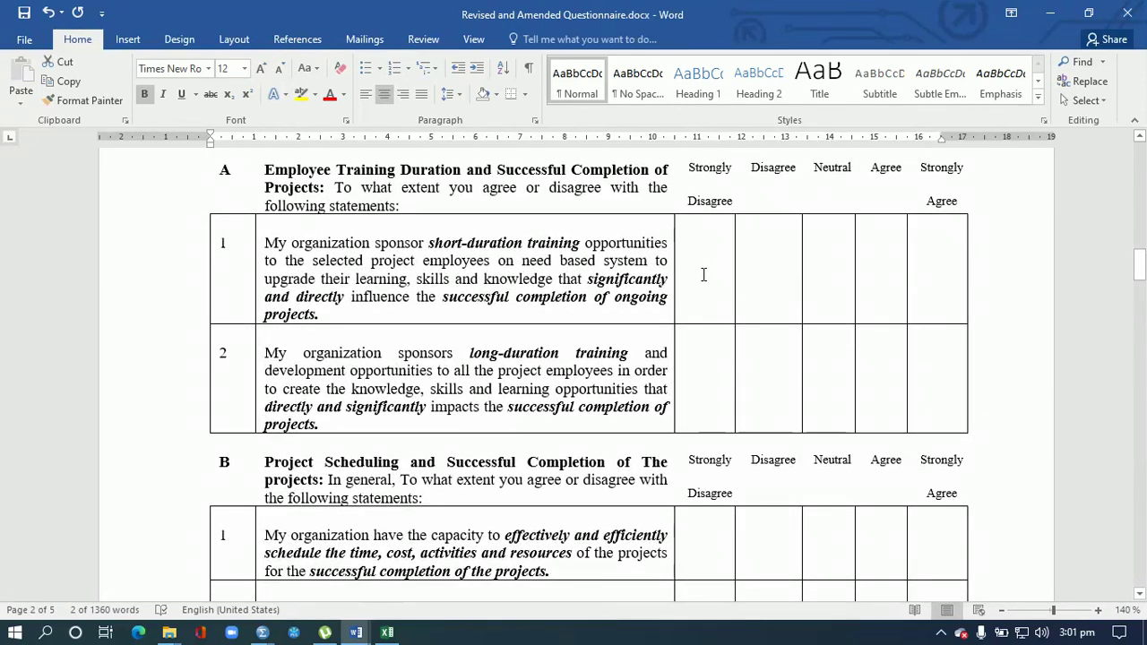
left_click_drag(690, 168, 851, 169)
left_click(755, 171)
double_click(881, 168)
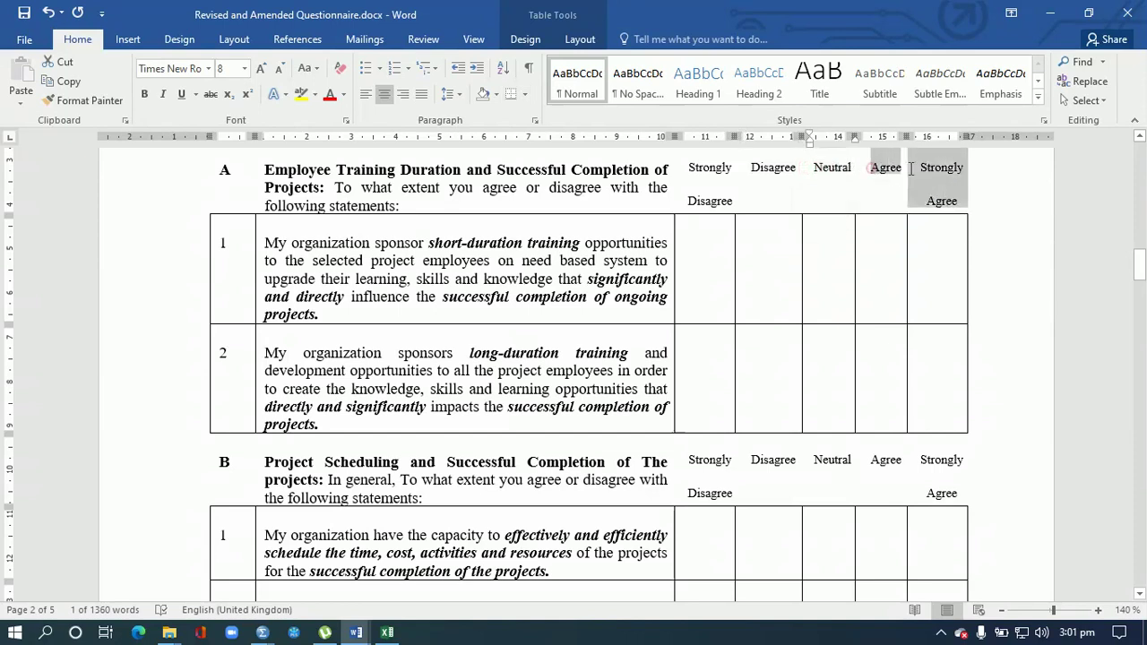
left_click(930, 177)
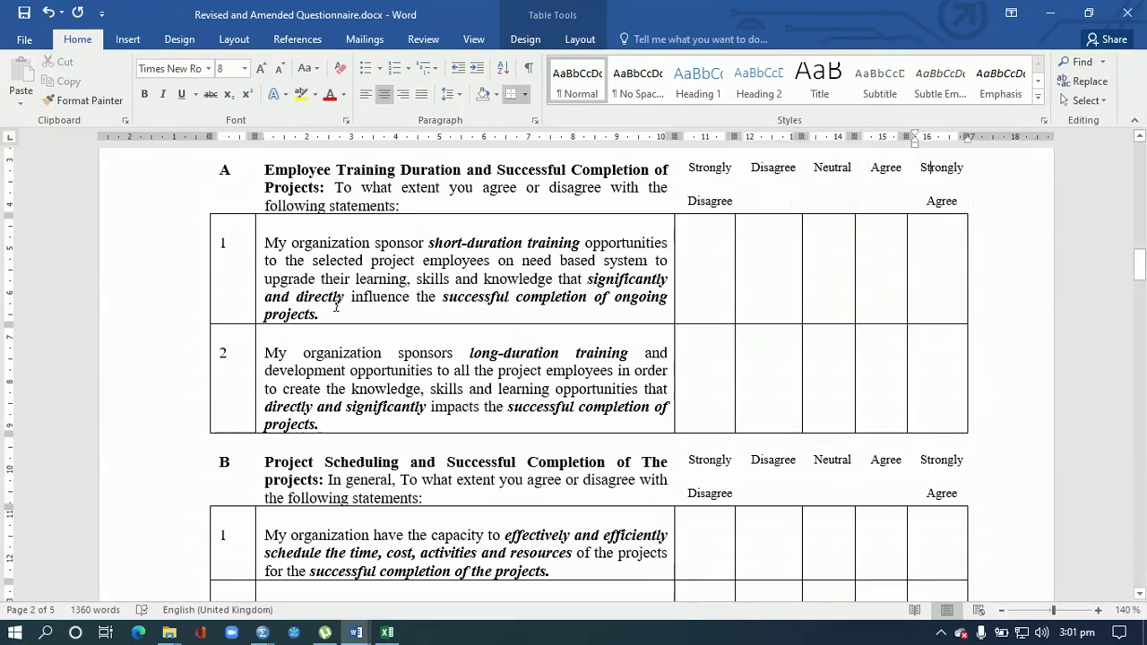
Review the short-duration training statement in Section 2 Part A together with its answer cells under the agreement scale
left_click_drag(323, 309, 267, 234)
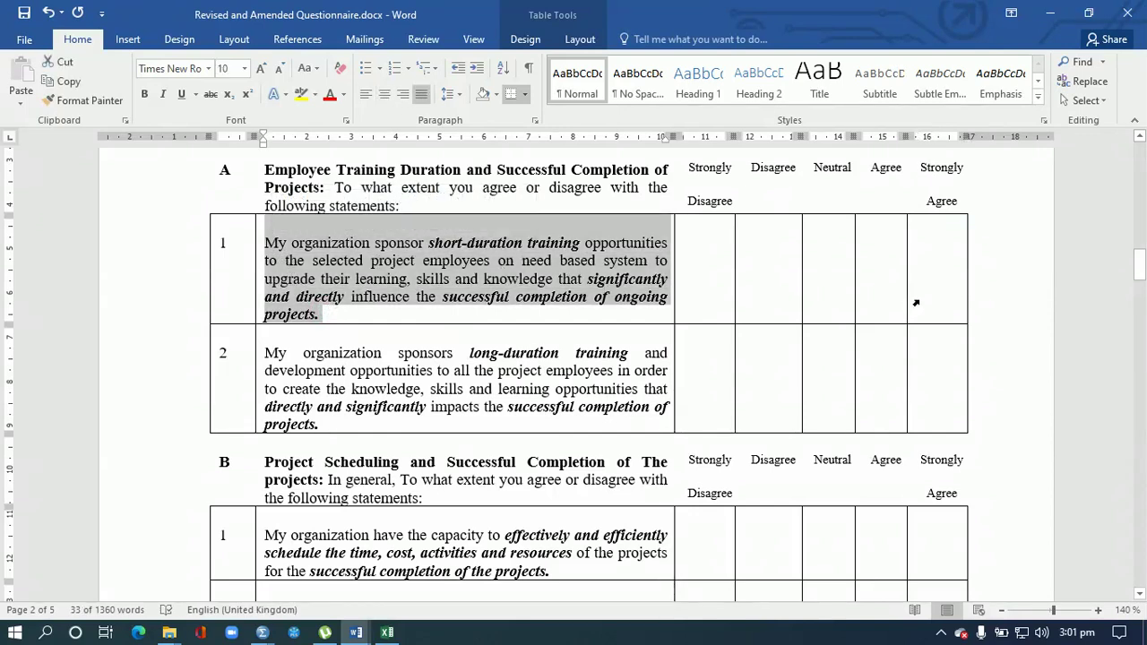
left_click(947, 285)
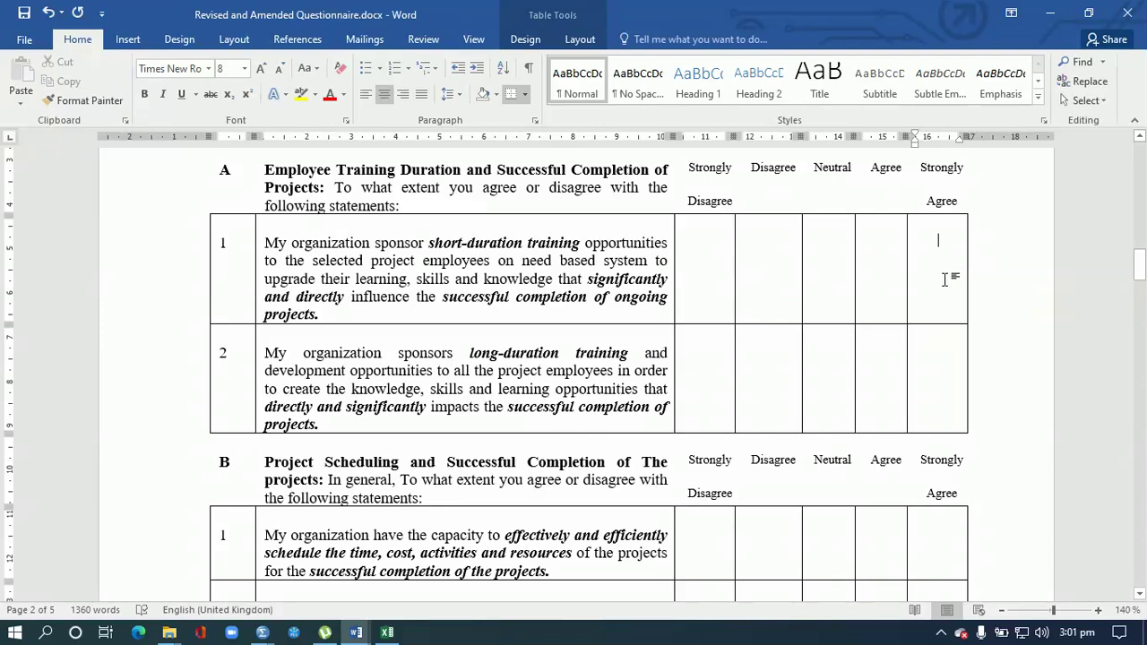
left_click(874, 256)
left_click(820, 250)
left_click(778, 250)
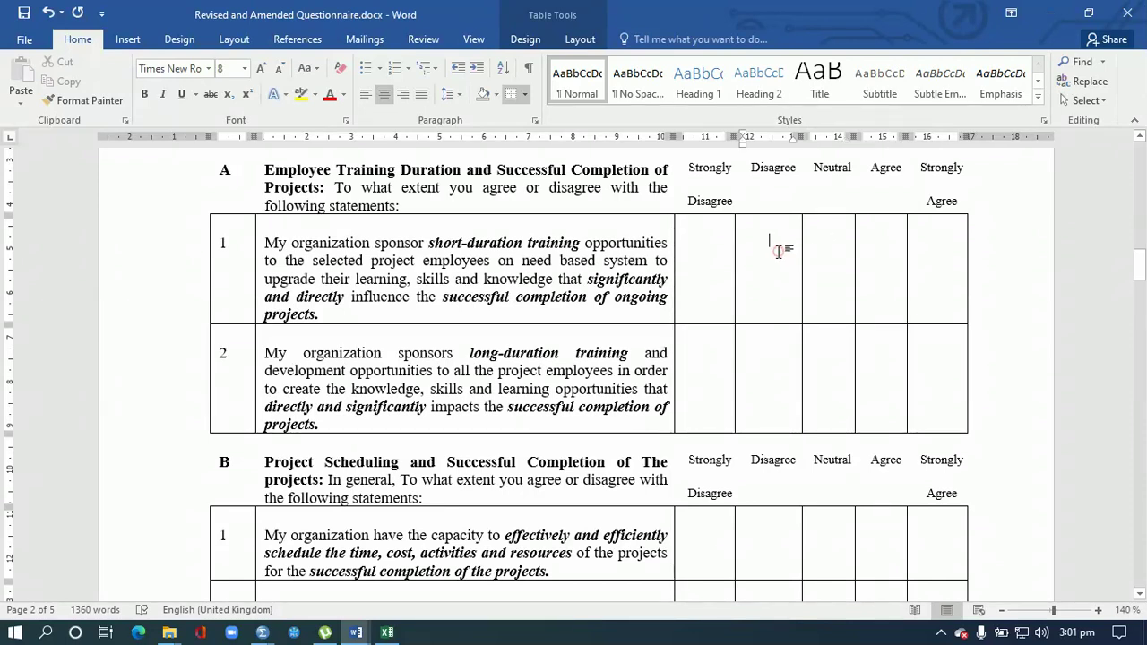
Examine the Strongly Disagree answer cell and the full wording of the short-duration training statement in Section 2 Part A
left_click(714, 251)
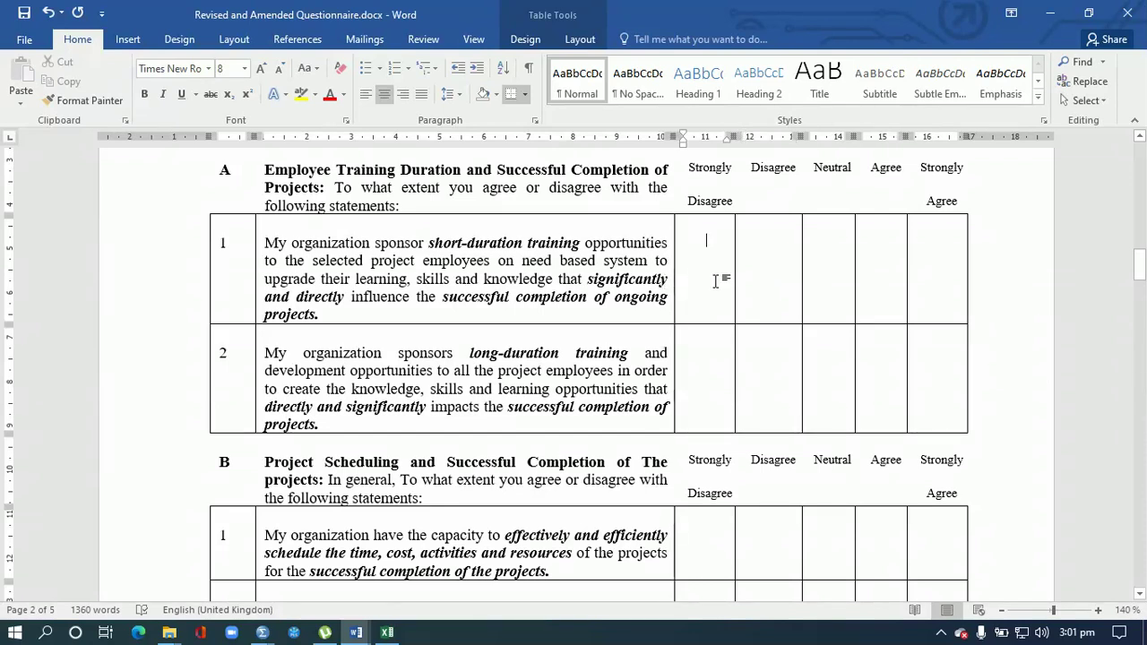
left_click_drag(331, 314, 271, 248)
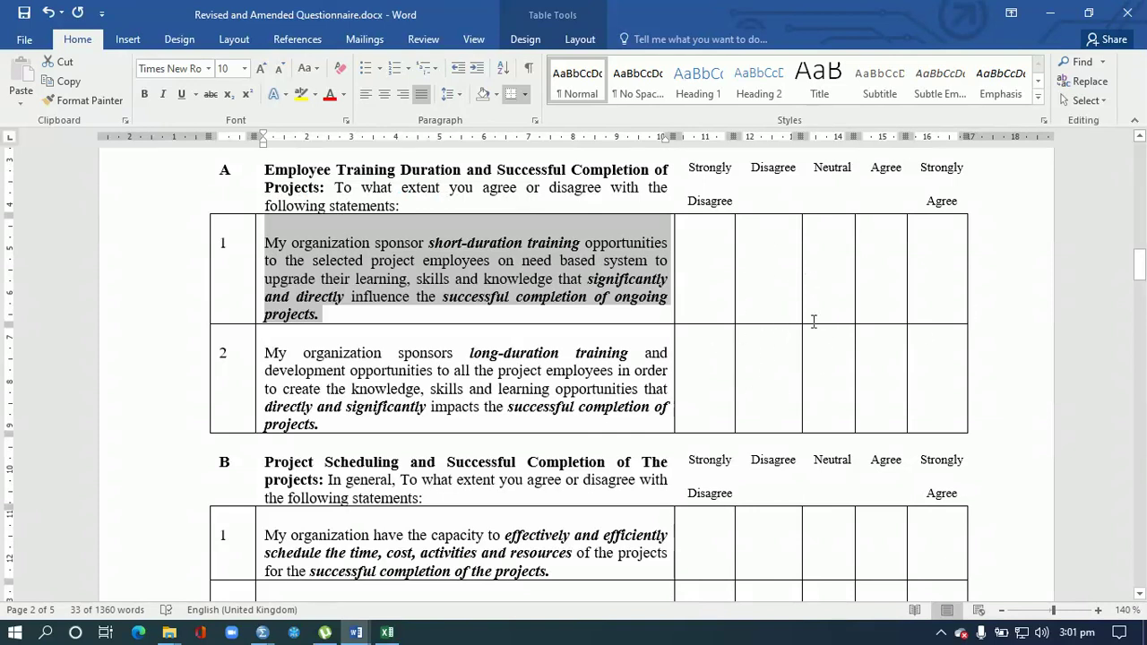
Review the questionnaire's opening page, including the introduction addressed to respondents and the participation conditions
left_click_drag(1140, 268, 1141, 181)
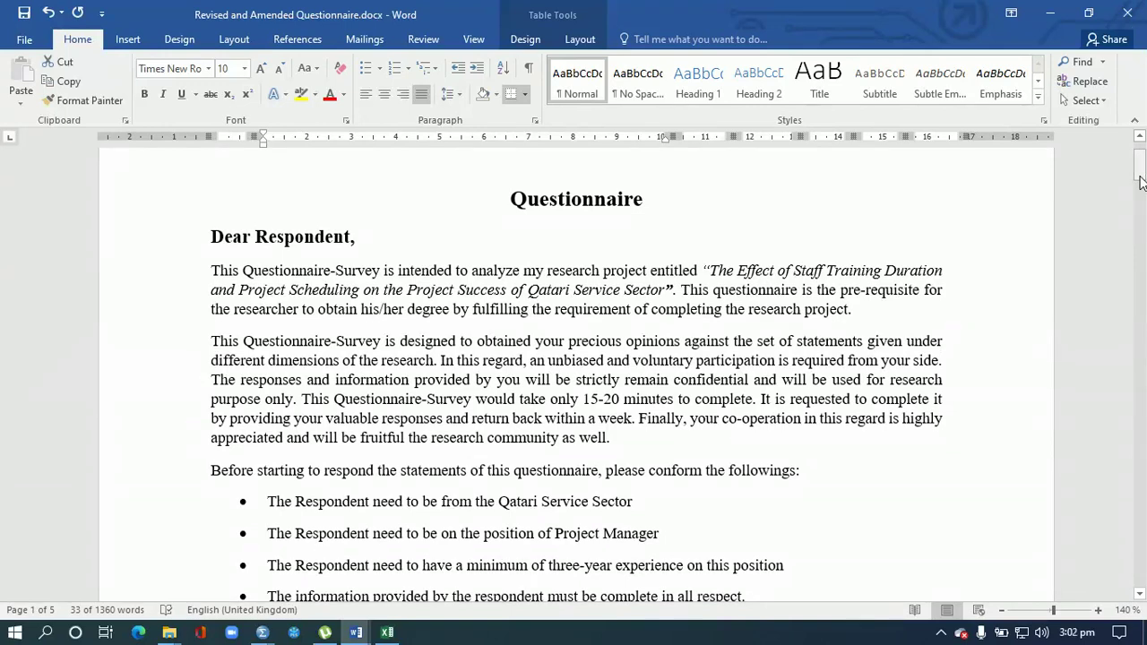
mouse_move(1143, 182)
left_mouse_down()
mouse_move(1142, 195)
mouse_move(1144, 185)
left_mouse_up()
left_click_drag(746, 524, 1140, 210)
left_click_drag(781, 220, 427, 224)
left_click_drag(1140, 206, 1140, 274)
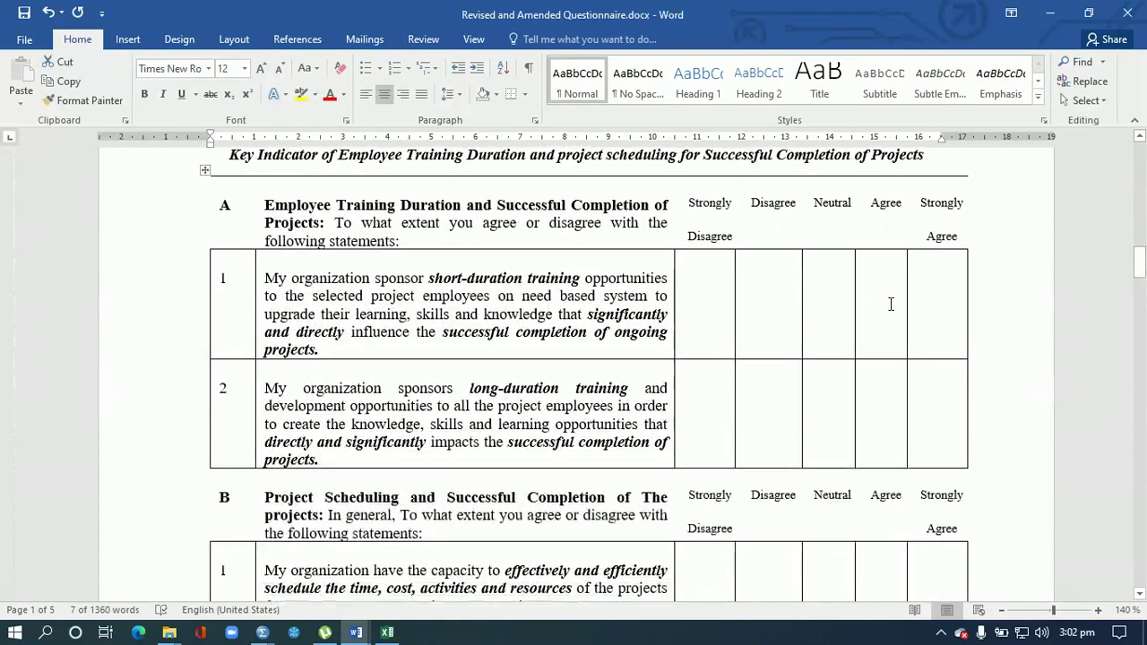
Examine Part A's first statement against its five agreement scale headings, and the Questionnaire title on page 1
left_click_drag(333, 351, 265, 256)
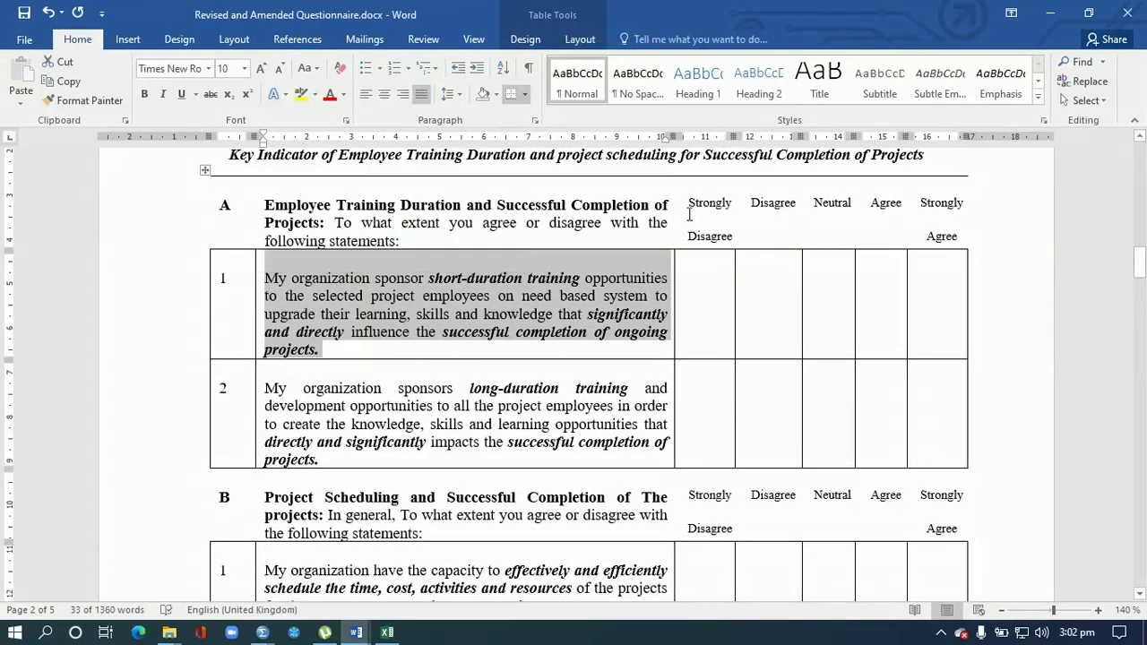
left_click_drag(687, 204, 931, 232)
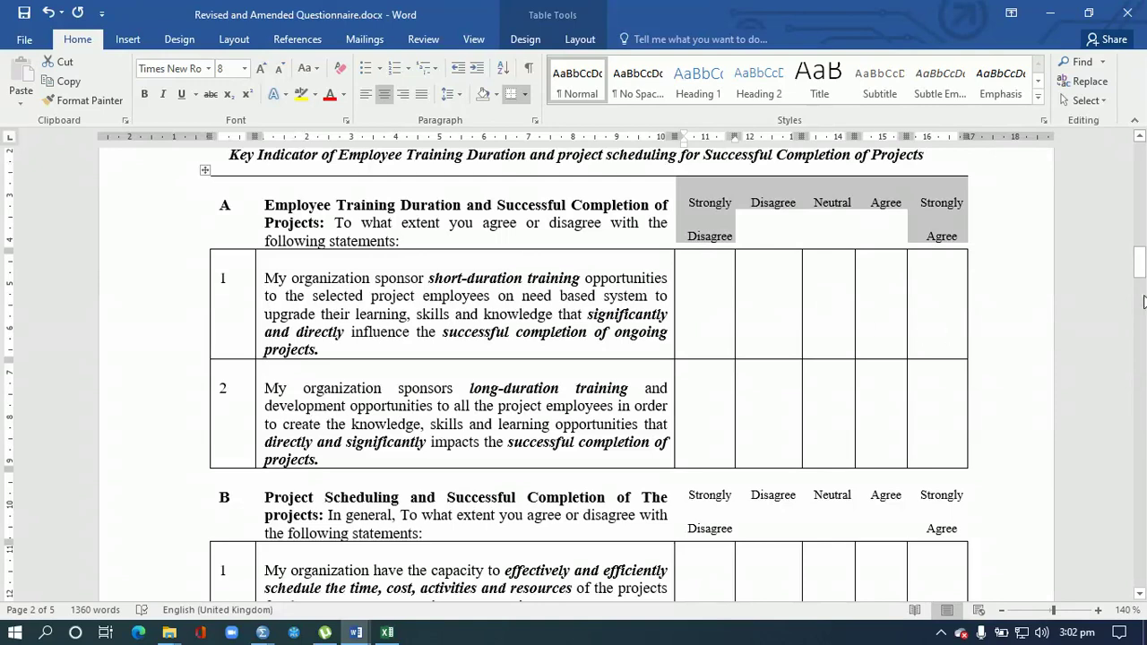
left_click_drag(1142, 273, 1142, 152)
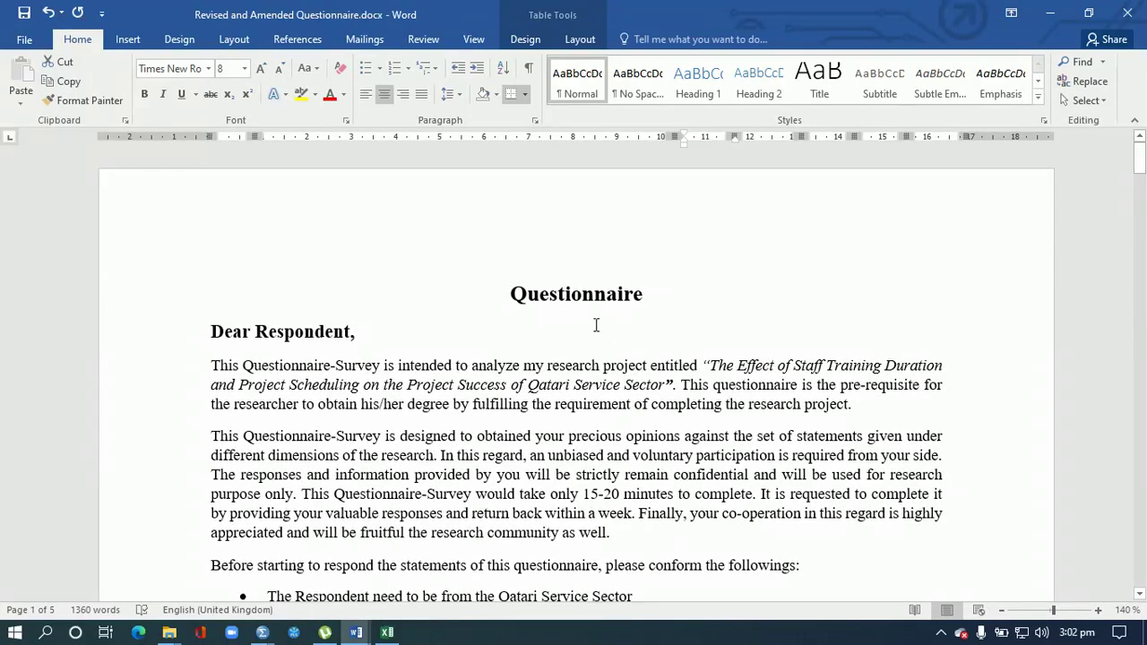
left_click_drag(511, 293, 642, 302)
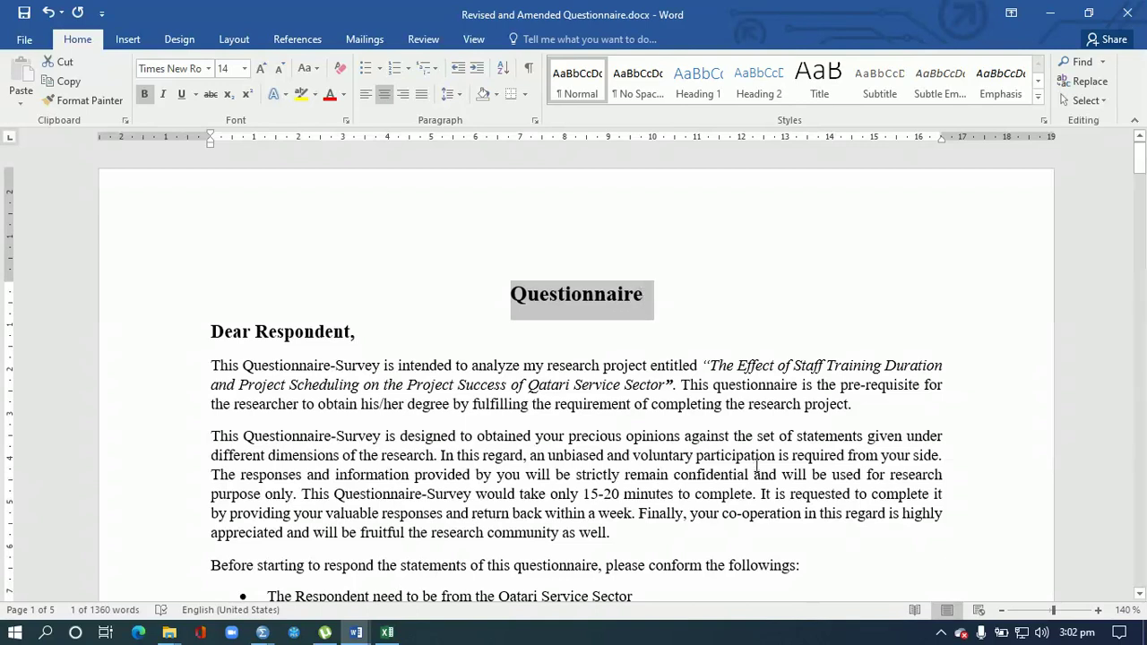
left_click(941, 634)
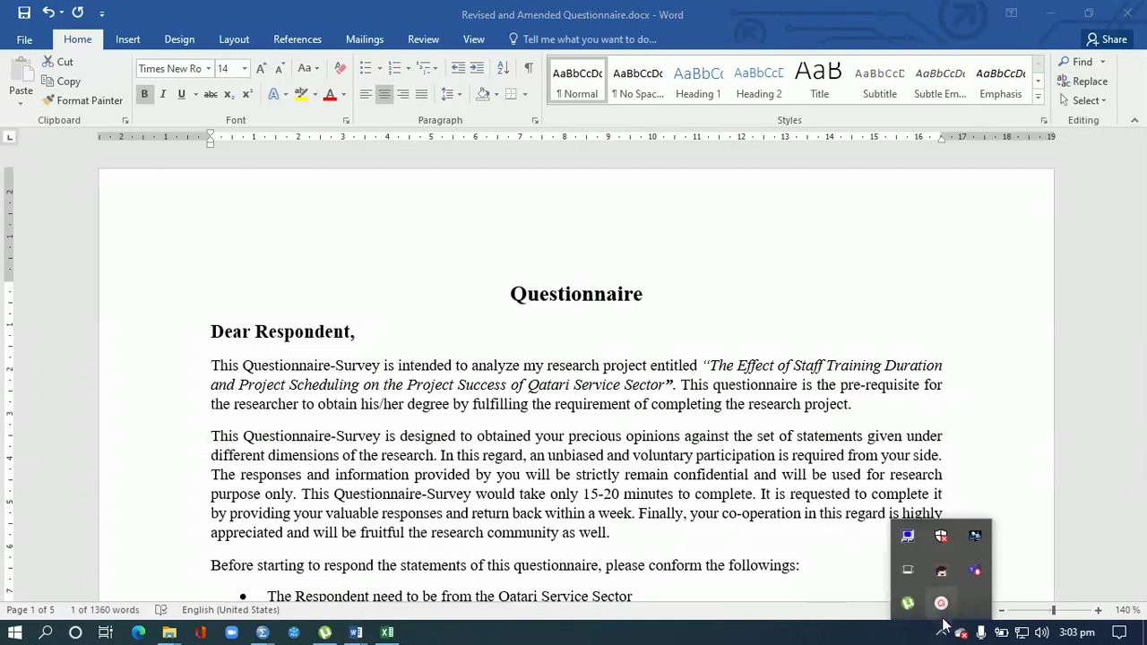
left_click(941, 604)
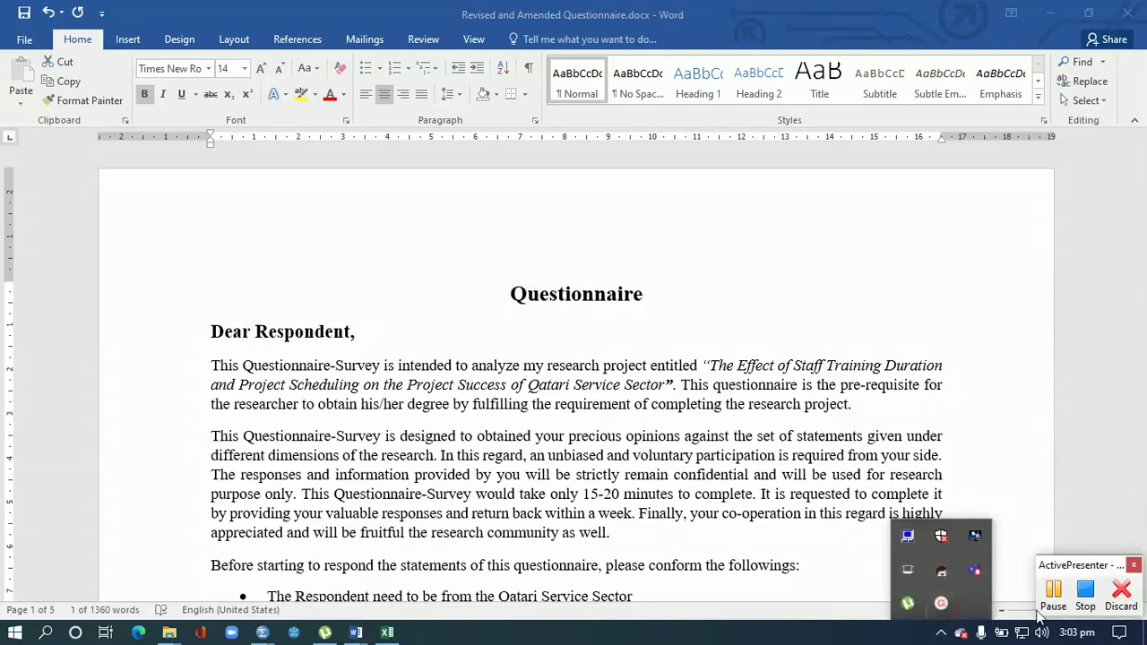